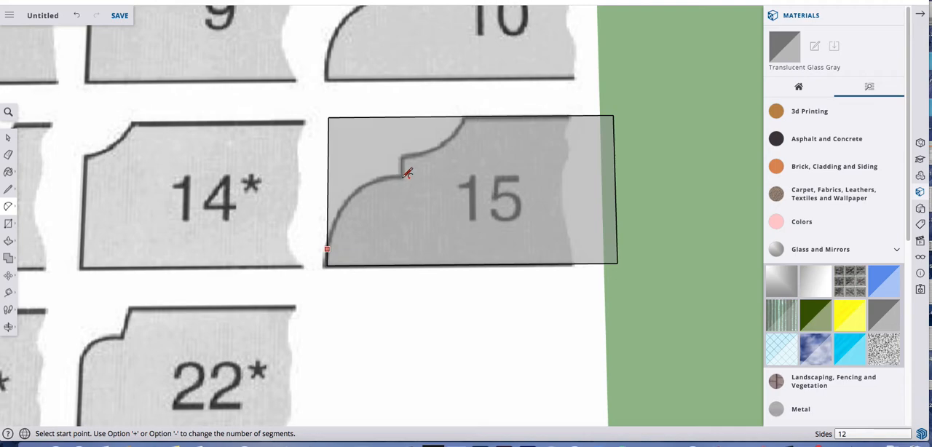
Trace the lower convex curve of edge profile 15 with a two-point arc, bulge about 4 3/16"
left_click(402, 177)
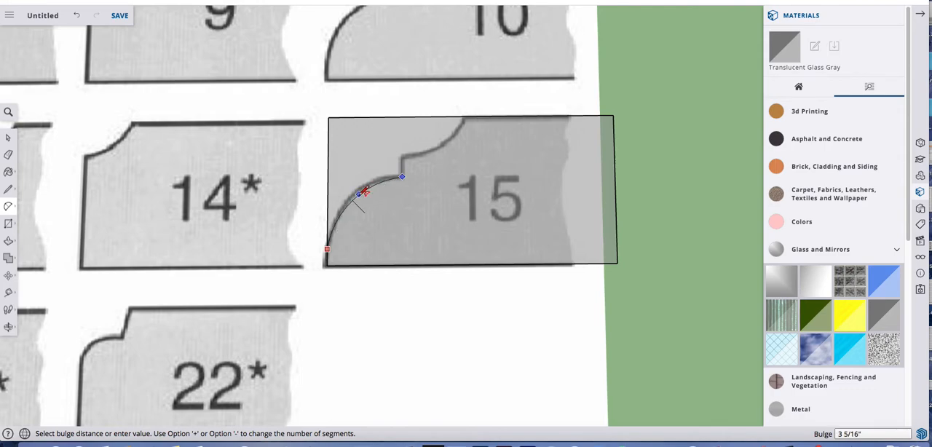
scroll(364, 191, "up", 10)
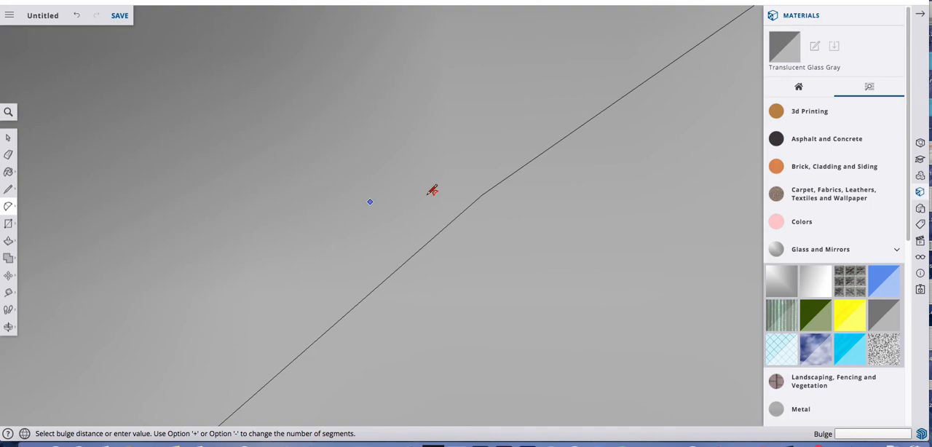
scroll(427, 195, "down", 2)
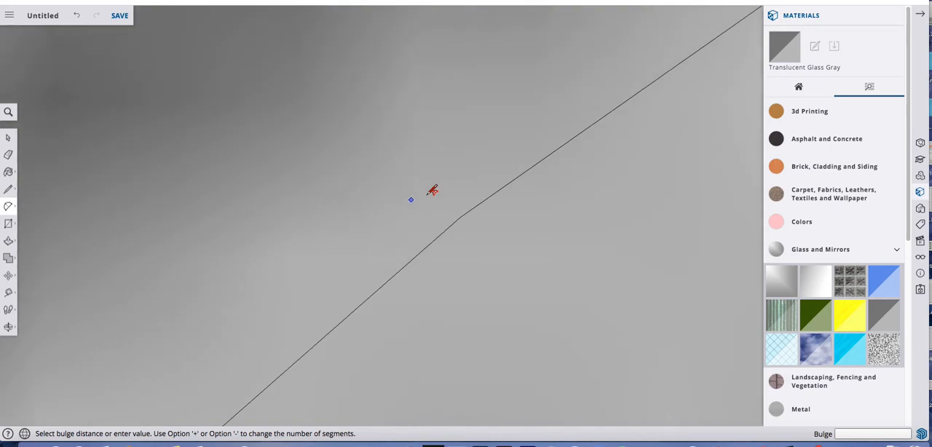
scroll(432, 190, "down", 2)
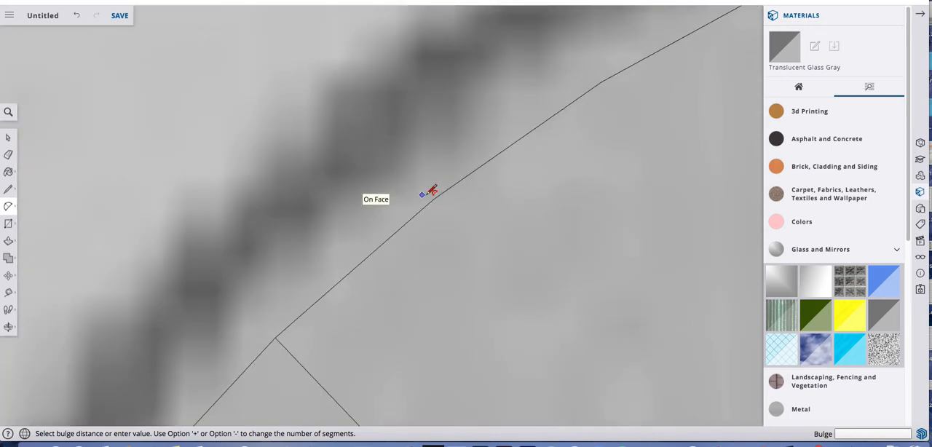
scroll(432, 190, "down", 3)
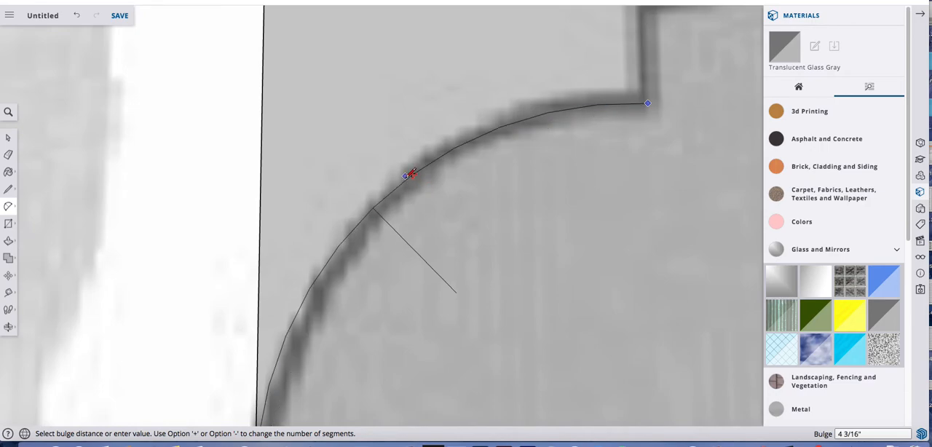
left_click(411, 173)
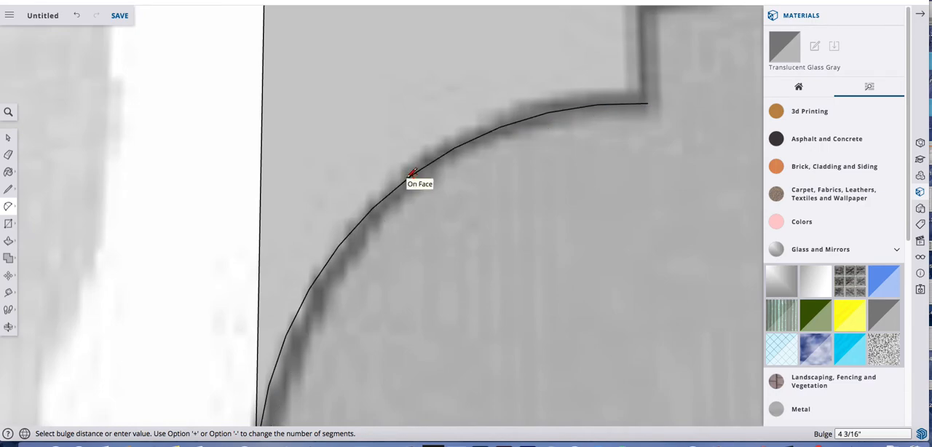
scroll(412, 173, "down", 5)
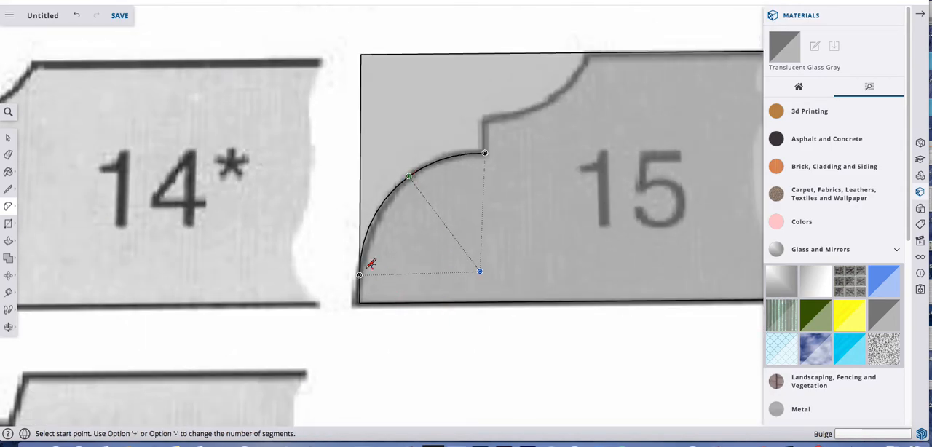
key("space")
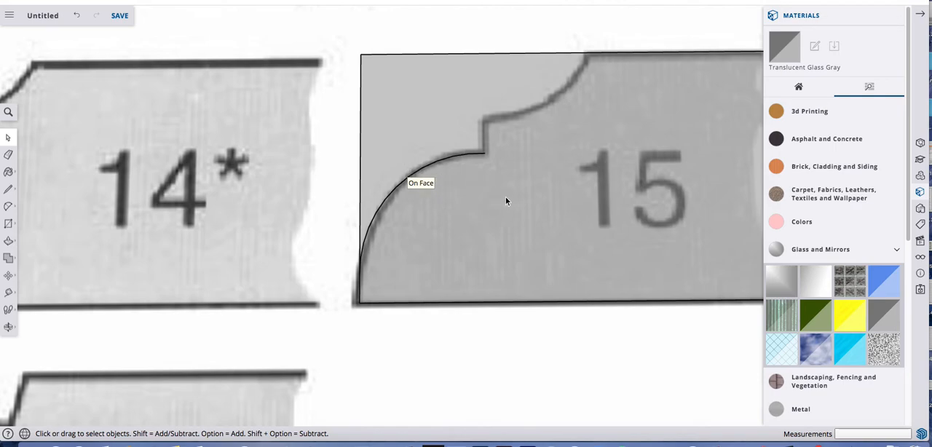
Draw the short vertical line, about 3 7/8" long, up from the end of the lower arc on profile 15
key("l")
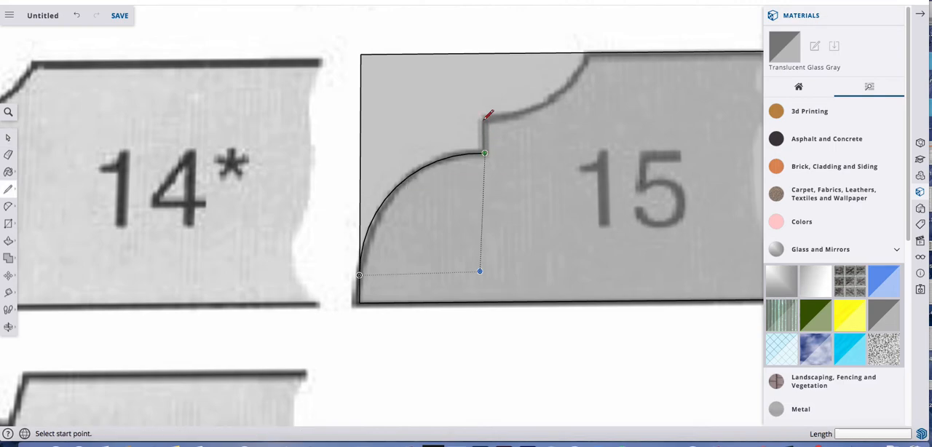
left_click(484, 153)
left_click(485, 118)
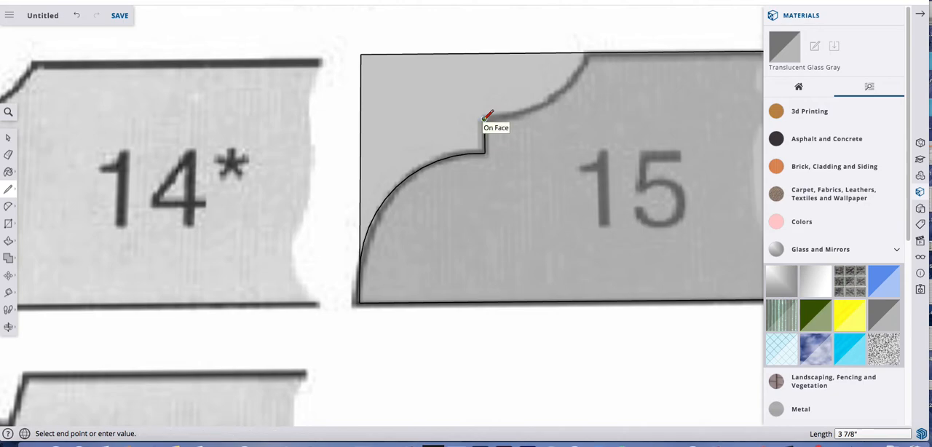
Trace the upper concave curve of profile 15 with an arc between the rectangle's top edge and the short vertical line
key("a")
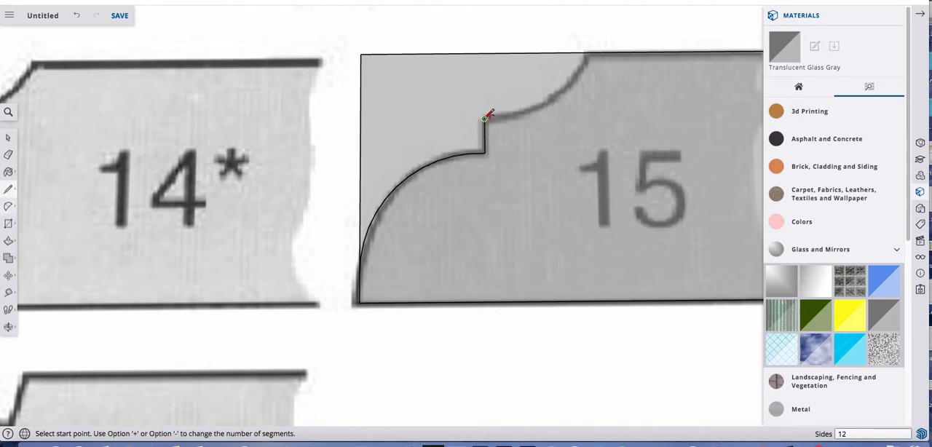
left_click(591, 50)
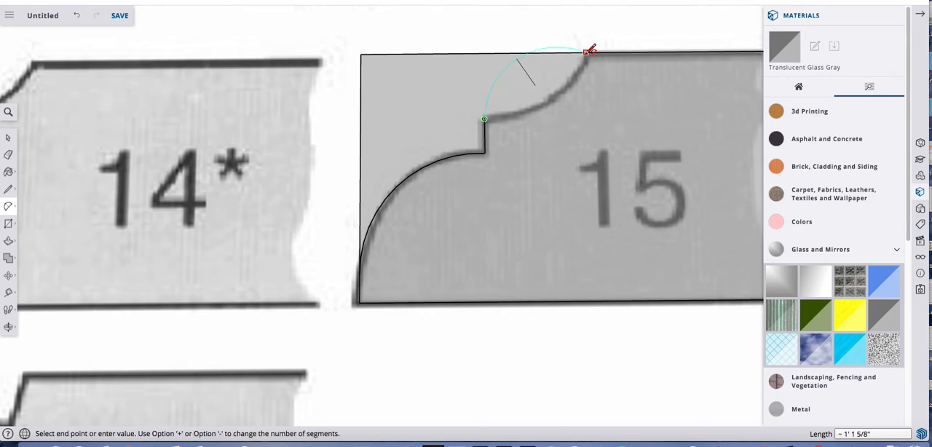
left_click(605, 135)
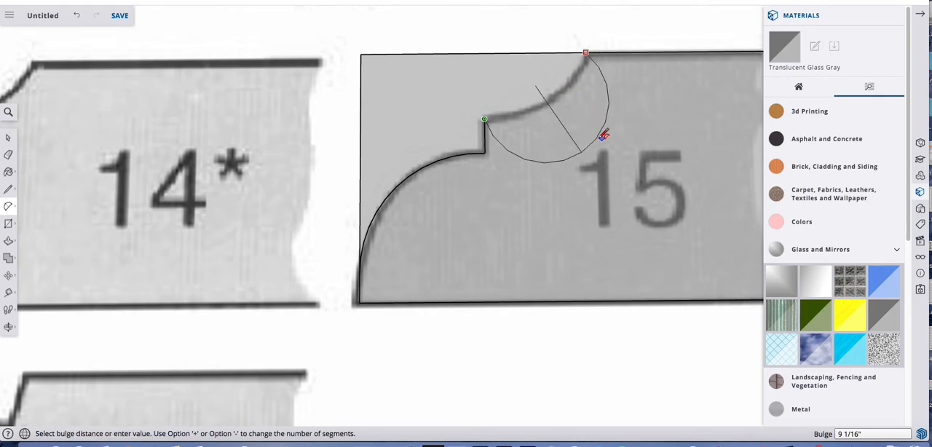
left_click(557, 95)
Copy the traced profile 15 face with its edges about 24' 6" away, onto the Swoop Raise (RP) drawing at the sheet's edge
scroll(493, 140, "down", 5)
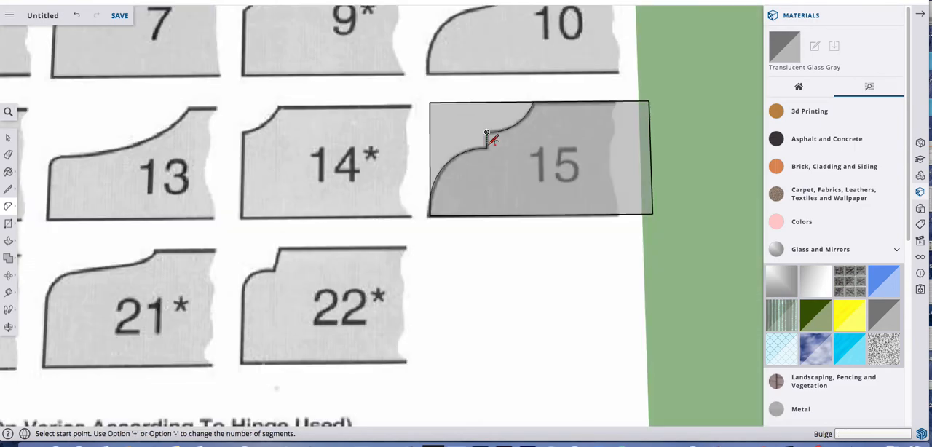
scroll(486, 132, "up", 3)
key("space")
left_click(467, 101)
left_click(547, 176)
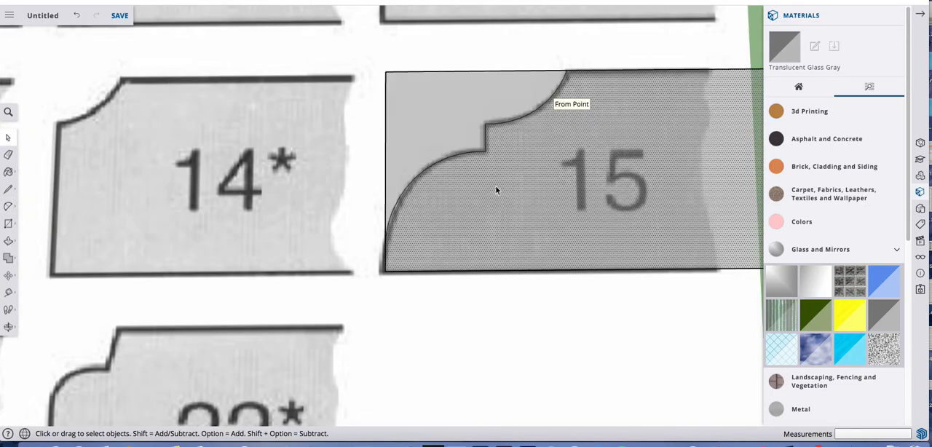
scroll(460, 156, "down", 3)
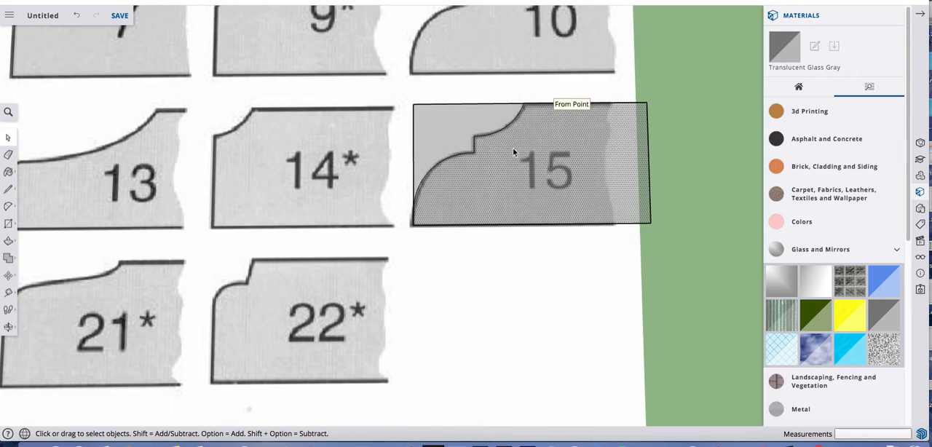
scroll(482, 166, "down", 5)
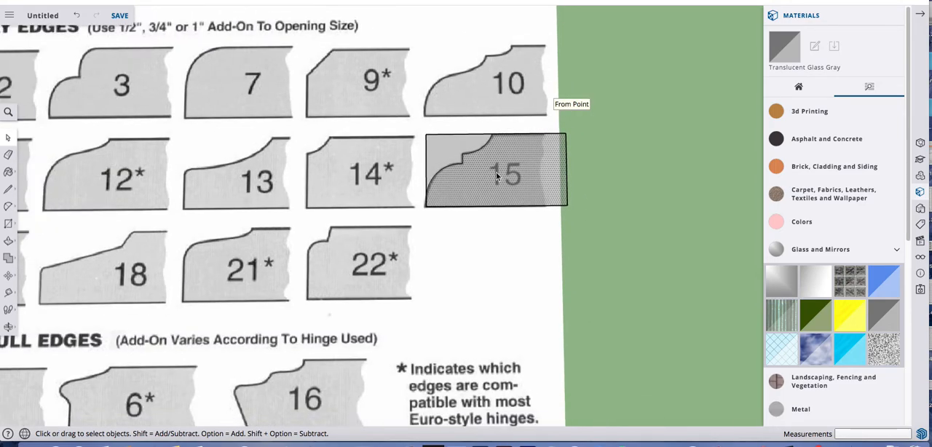
scroll(532, 169, "down", 3)
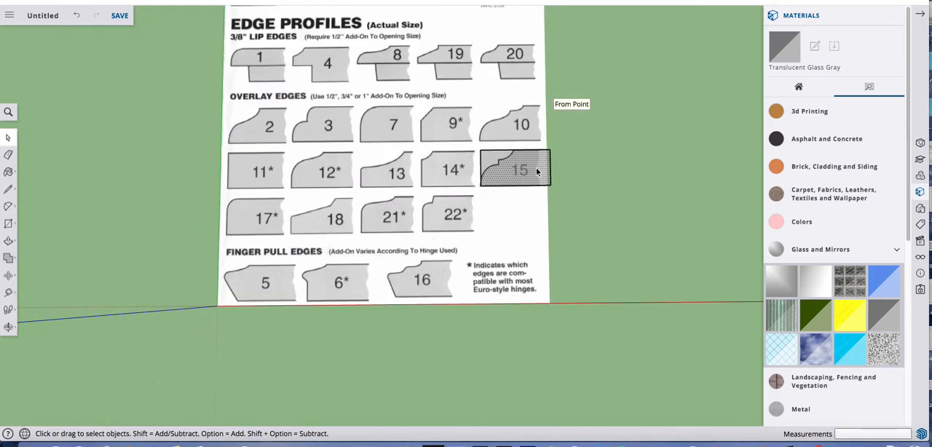
key("m")
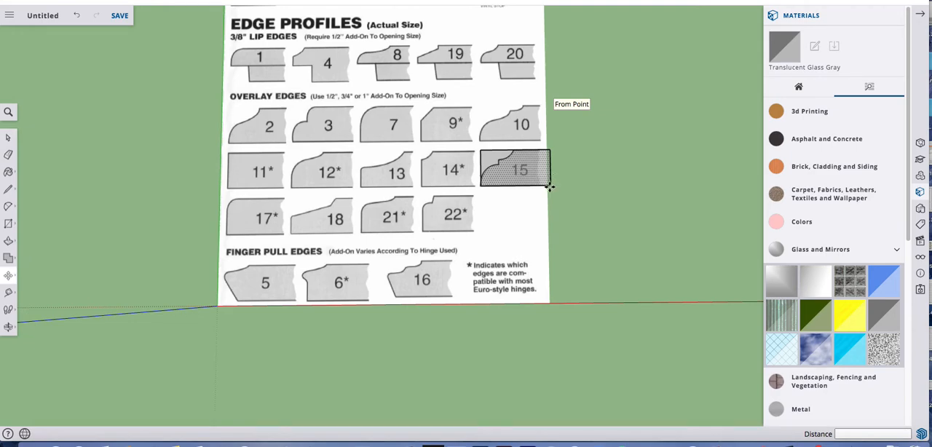
left_click(549, 186, "alt")
left_click(258, 112)
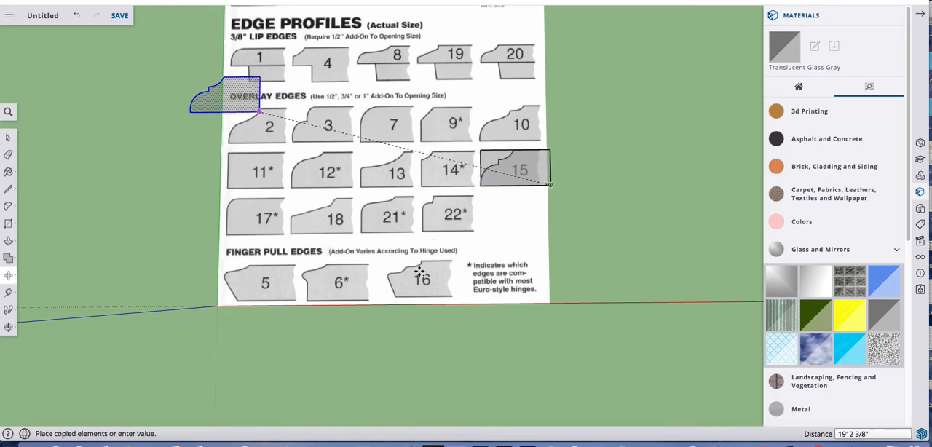
scroll(348, 112, "up", 1)
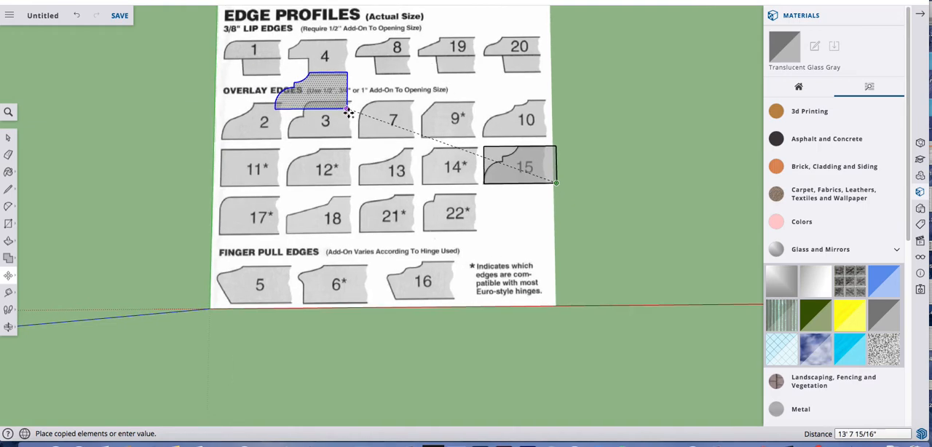
scroll(348, 113, "up", 2)
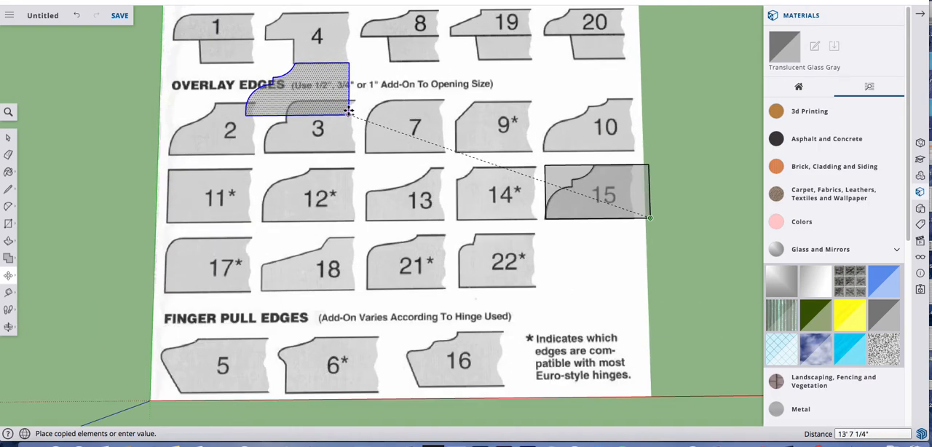
scroll(348, 111, "down", 5)
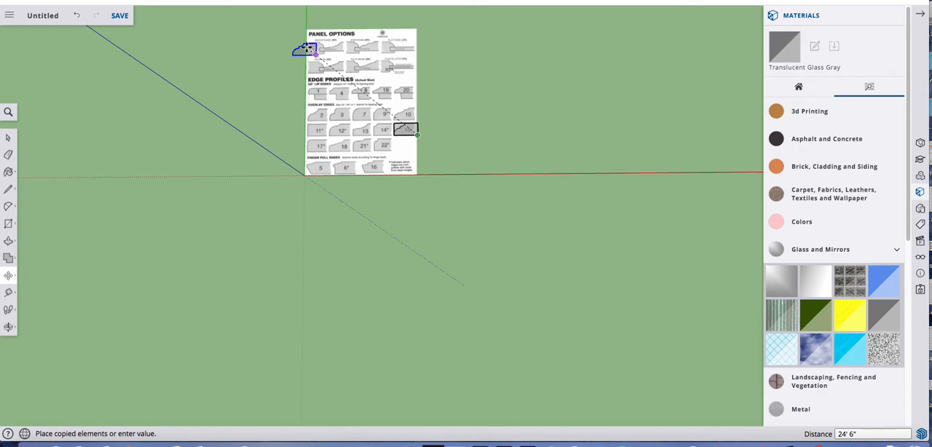
left_click(311, 48)
Move the copied profile about 3 7/8" so its lower corner lies on the bottom line of the Swoop Raise stile
scroll(311, 45, "up", 5)
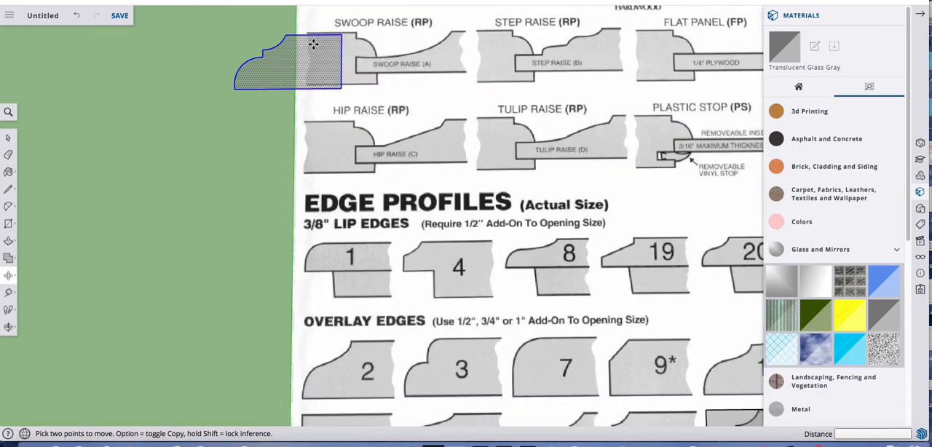
key("o")
middle_click_drag(337, 119, 401, 284, "shift")
scroll(363, 183, "up", 2)
scroll(412, 259, "up", 5)
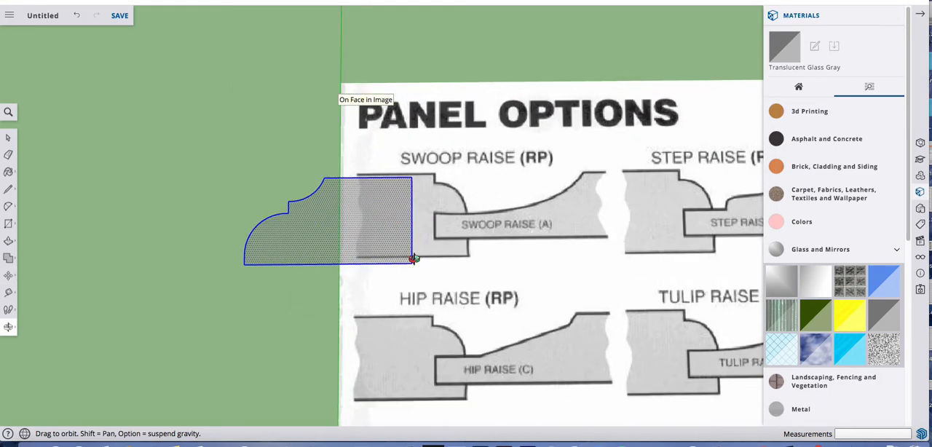
key("m")
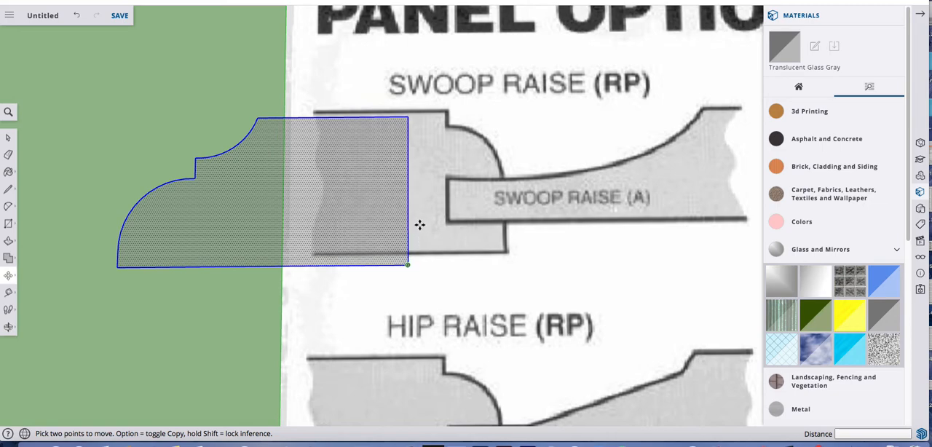
left_click(417, 223)
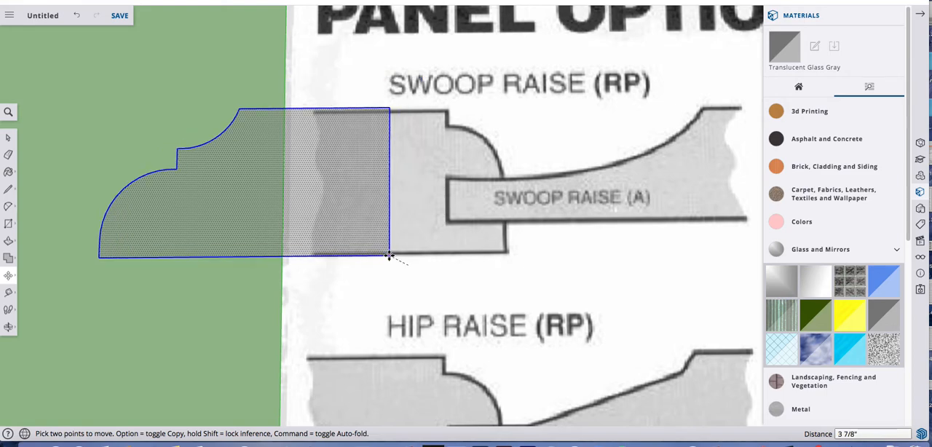
left_click(389, 255)
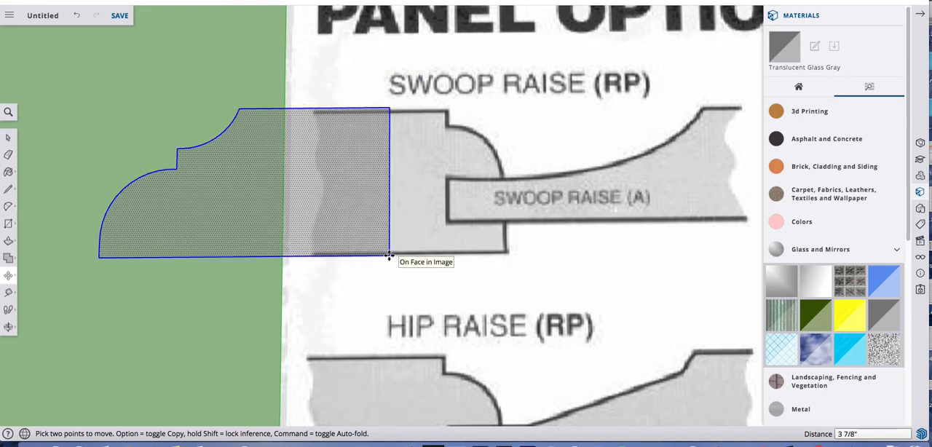
key("space")
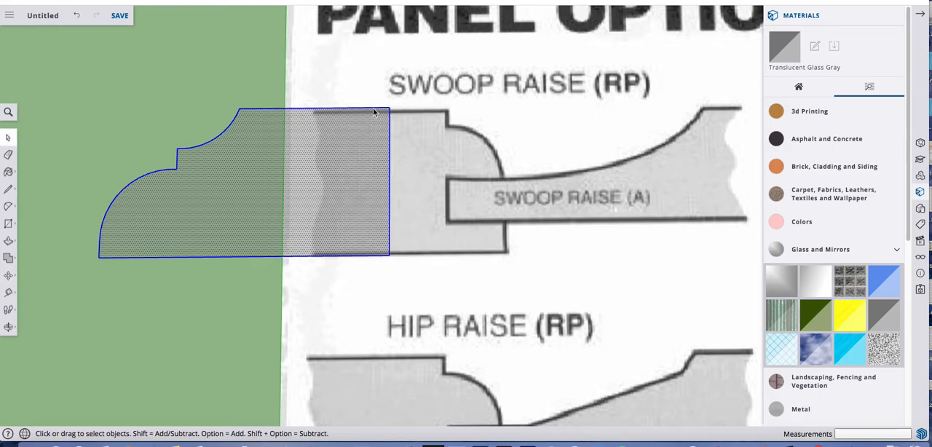
Stretch the copied profile by moving its straight end edge about 1' 9 3/8" along the red axis to the Swoop Raise stile's inner end
left_click(390, 192)
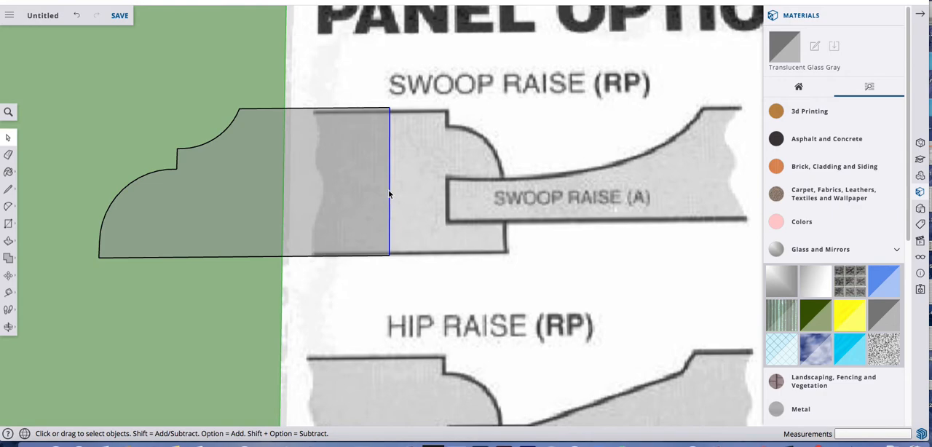
key("m")
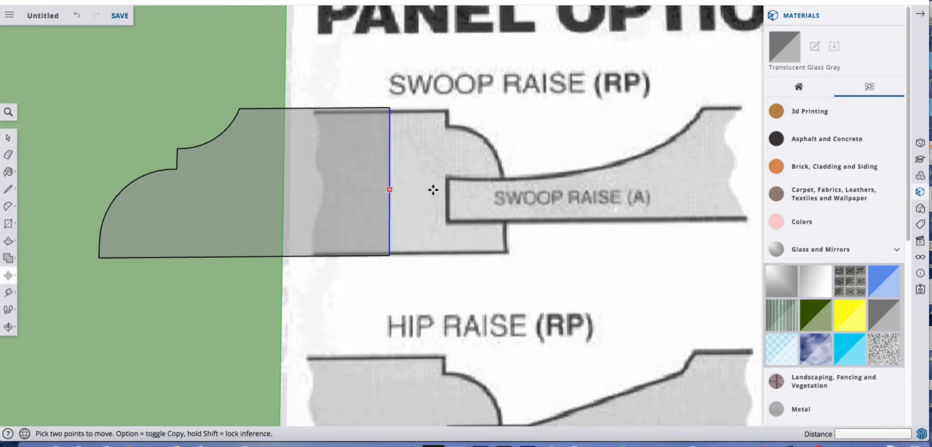
left_click(389, 189)
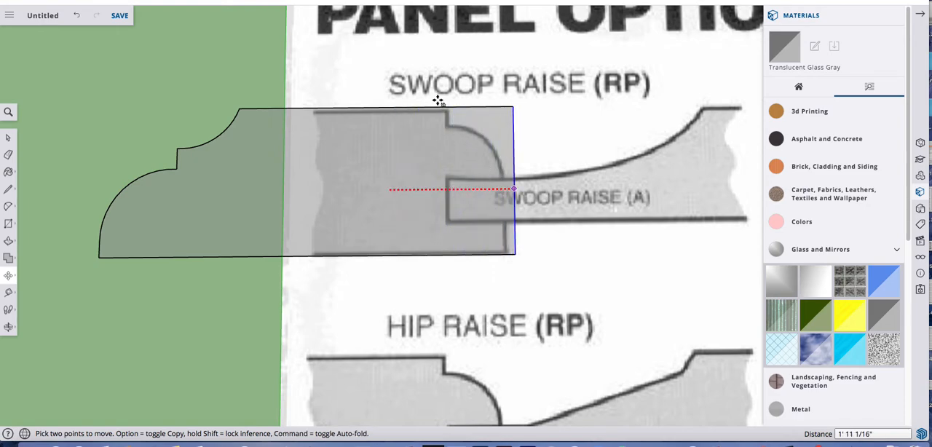
left_click(424, 58)
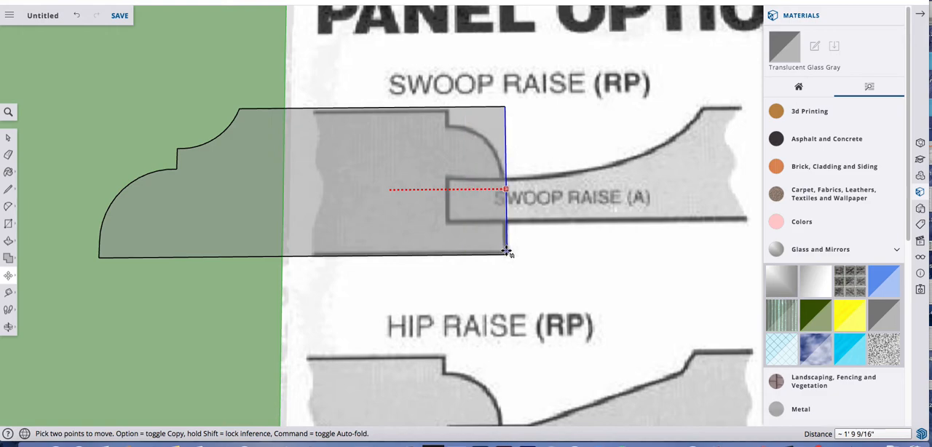
left_click(505, 252)
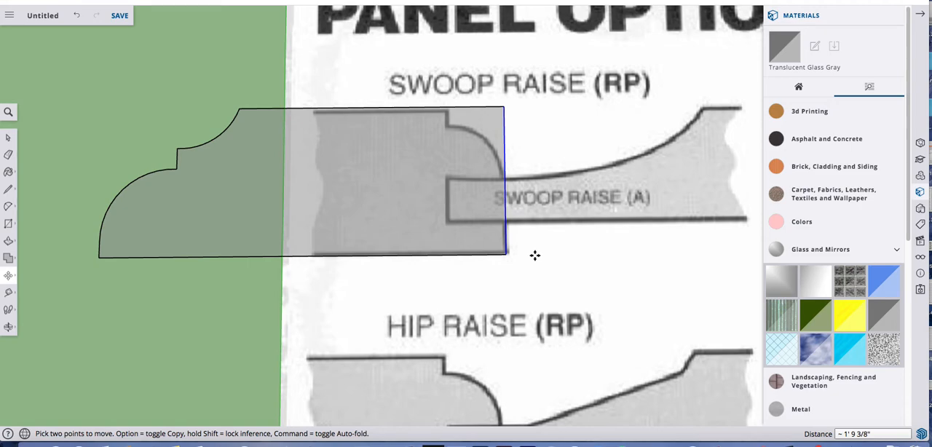
key("space")
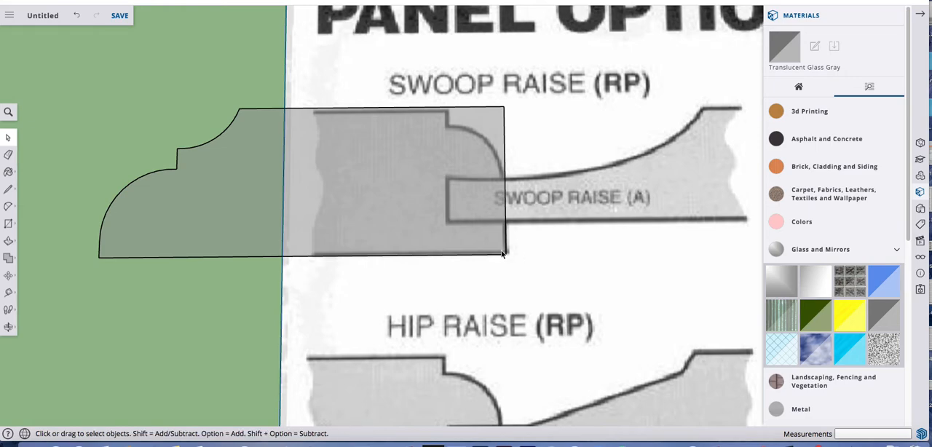
Trace the panel tongue's slot in the Swoop Raise stile with a rectangle about 11 1/16" by 8 3/16"
key("r")
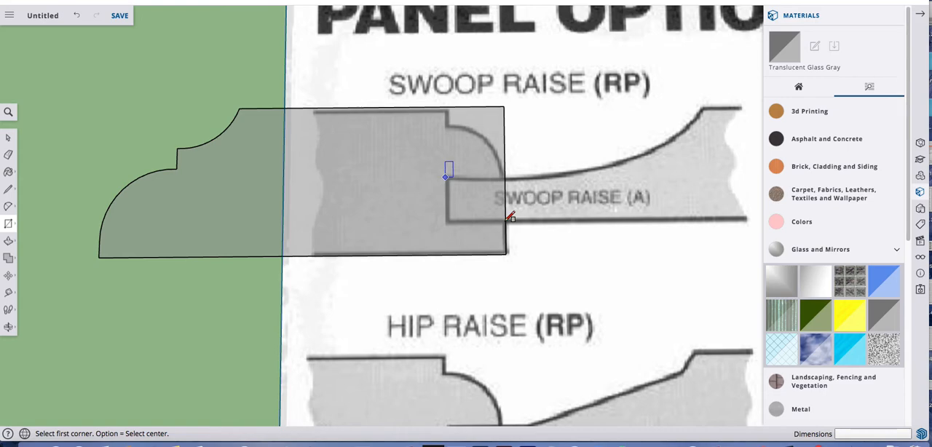
left_click(445, 176)
left_click(508, 218)
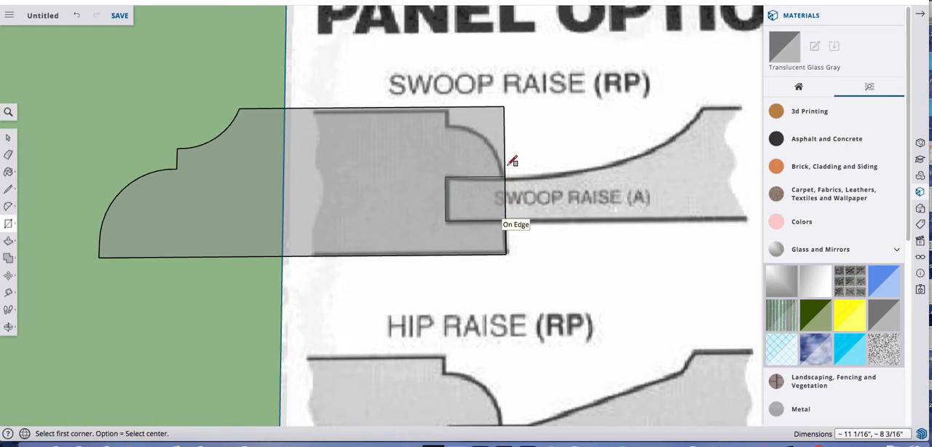
Trace the stile's short vertical step with a line about 3 11/16" long up to the profile's top edge
key("l")
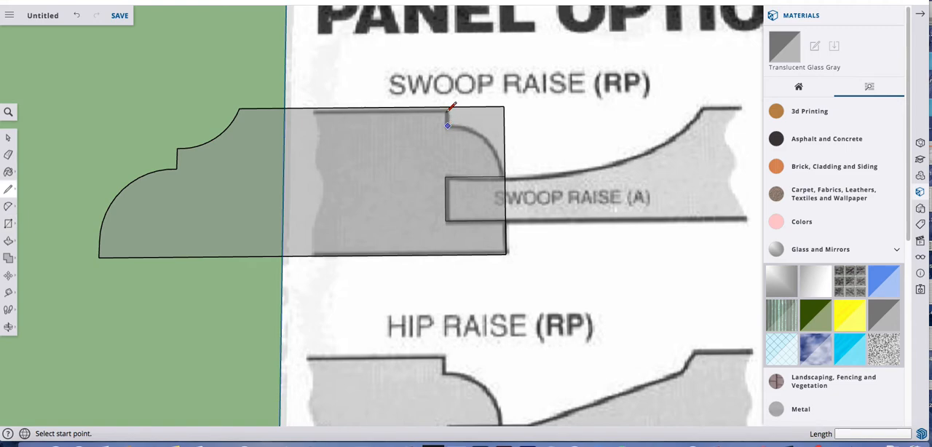
left_click(447, 107)
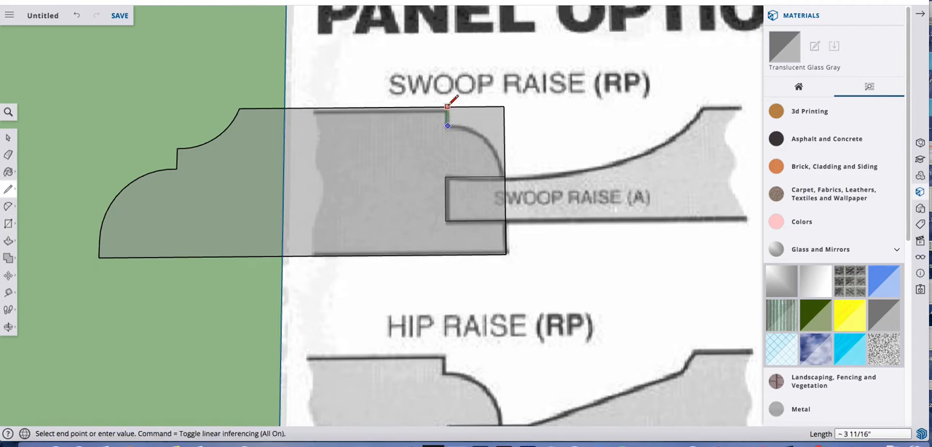
left_click(446, 107)
Trace the stile's convex inner curve with an arc from the short vertical line to the slot rectangle's upper corner on the straight end edge
key("a")
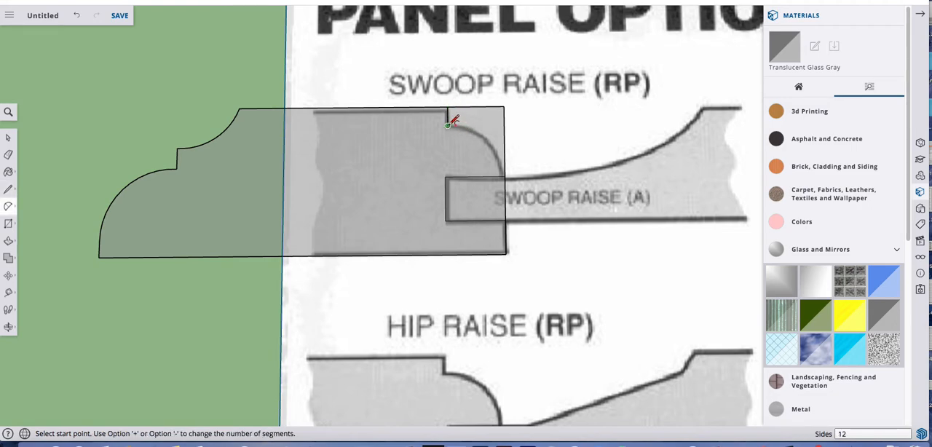
left_click(505, 176)
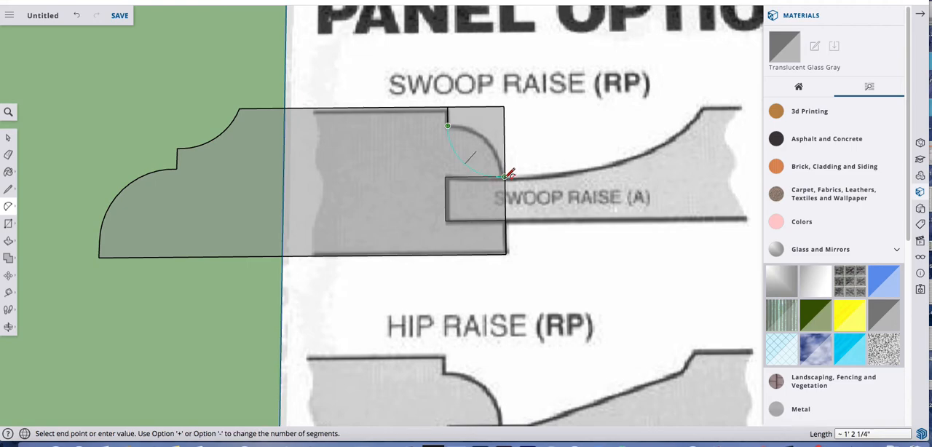
left_click(489, 133)
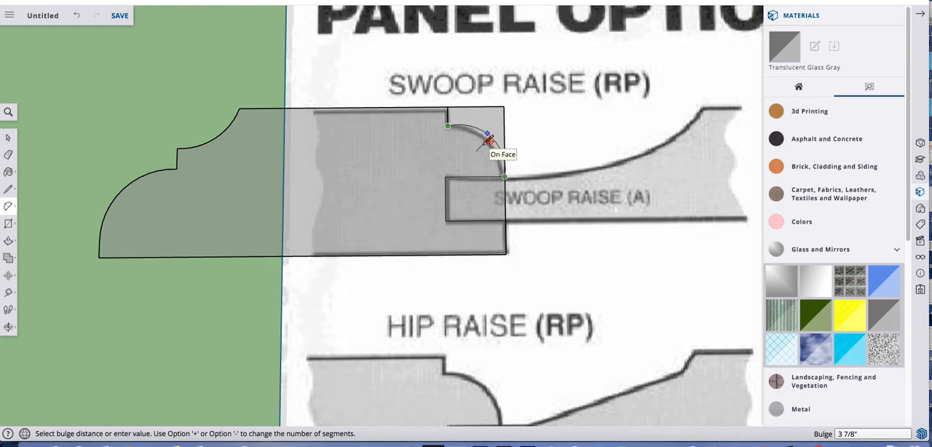
scroll(487, 138, "up", 3)
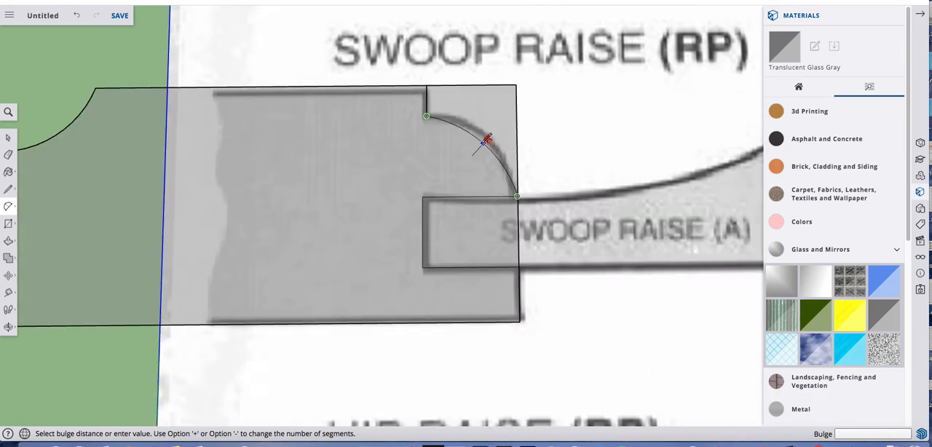
scroll(485, 140, "up", 1)
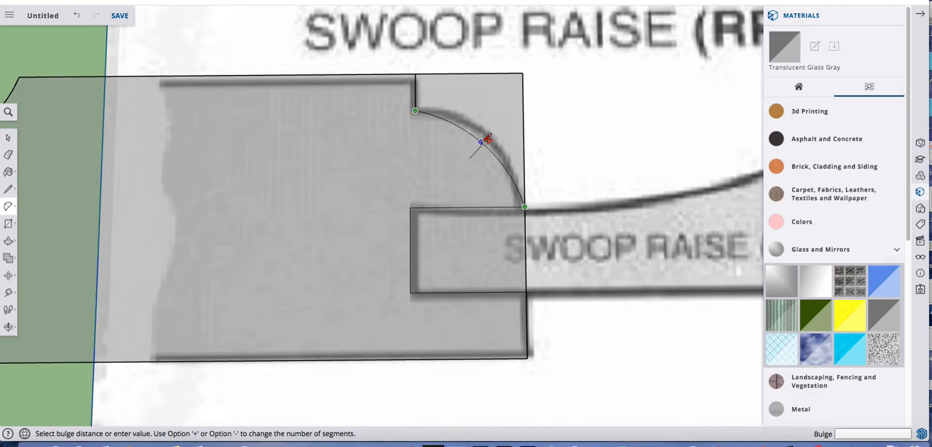
scroll(486, 140, "up", 2)
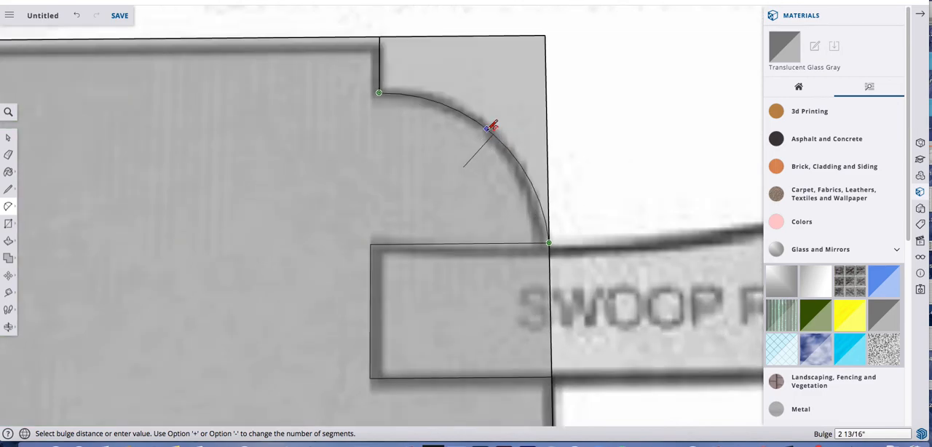
left_click(487, 128)
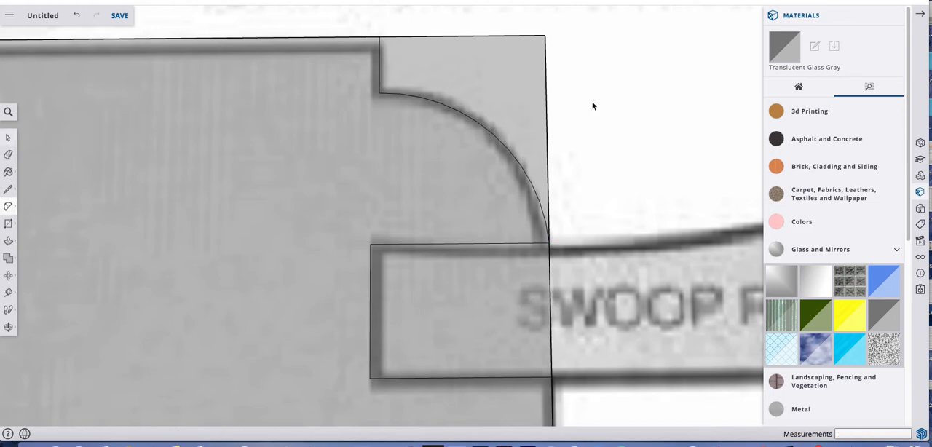
Paint the combined frame profile face with Color C03 from the Colors collection
key("space")
scroll(594, 103, "down", 4)
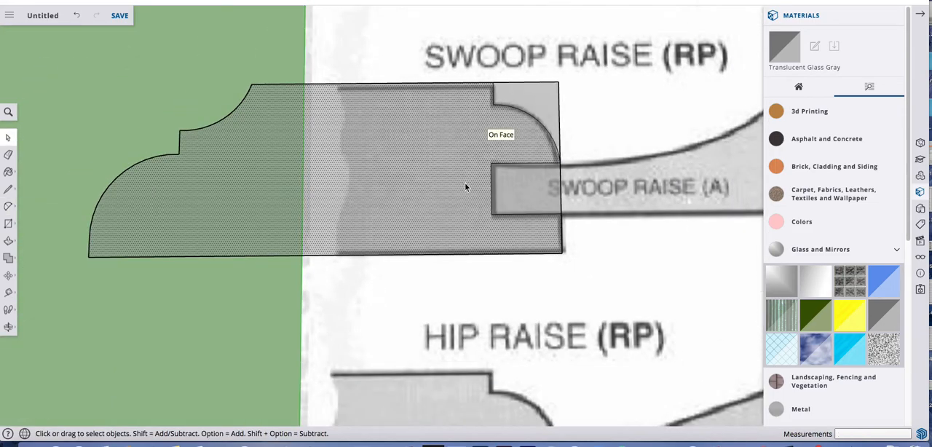
key("b")
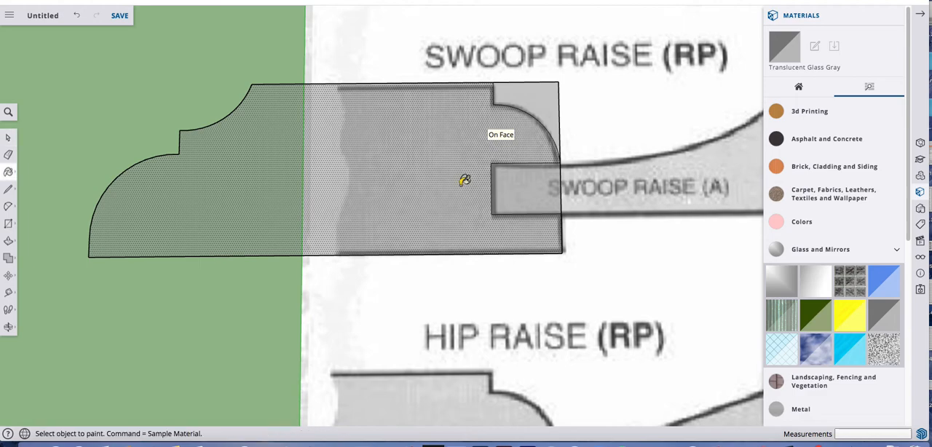
left_click(791, 224)
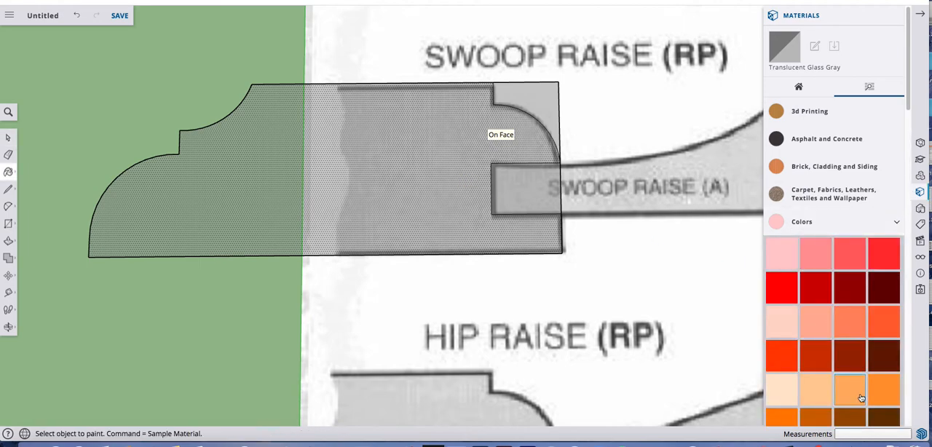
left_click(858, 396)
left_click(415, 156)
scroll(608, 168, "down", 4)
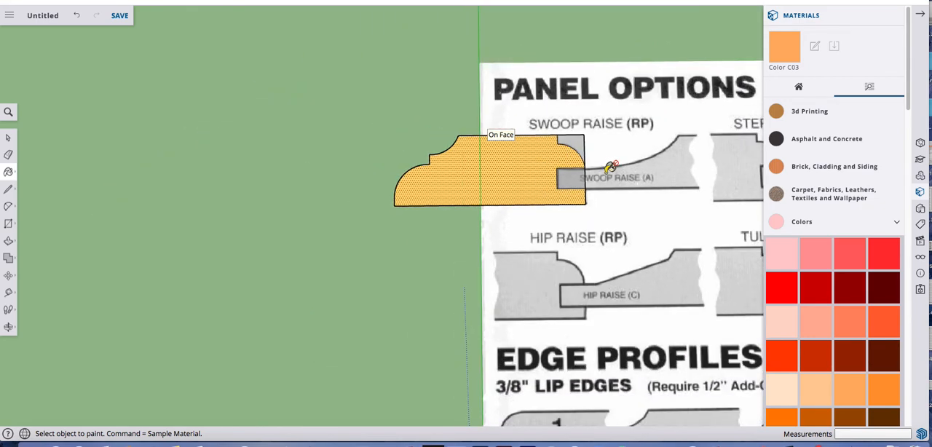
key("space")
key("m")
left_click(514, 170)
key("alt")
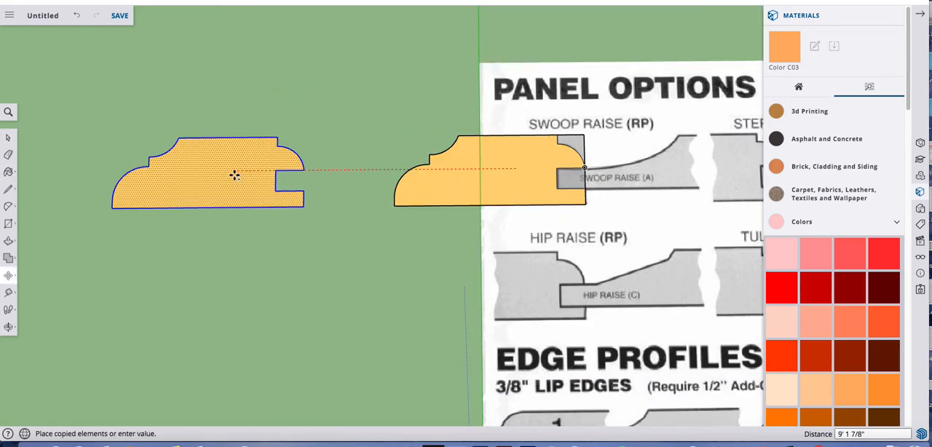
key("space")
scroll(301, 177, "down", 2)
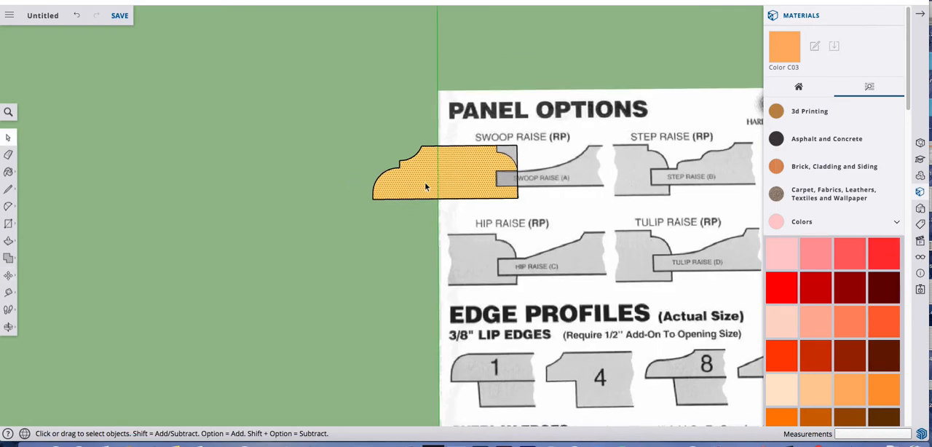
Copy the orange frame profile face about 9' 4 1/8" along the red axis, away from the sheet onto empty ground
key("m")
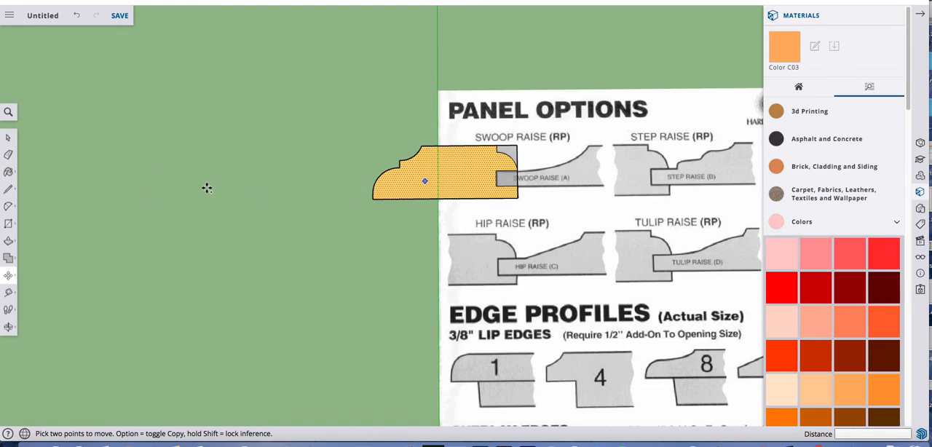
key("alt")
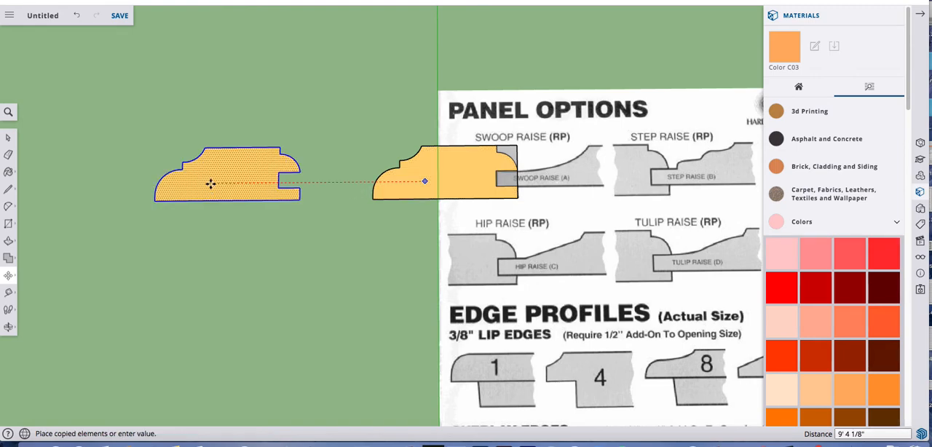
key("space")
left_click(231, 135)
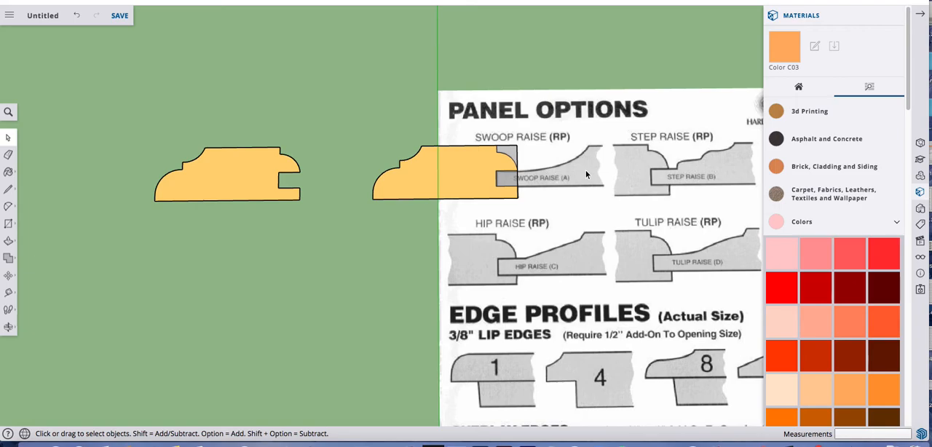
Place a guide line along the bottom edge of the original frame profile
scroll(542, 168, "up", 3)
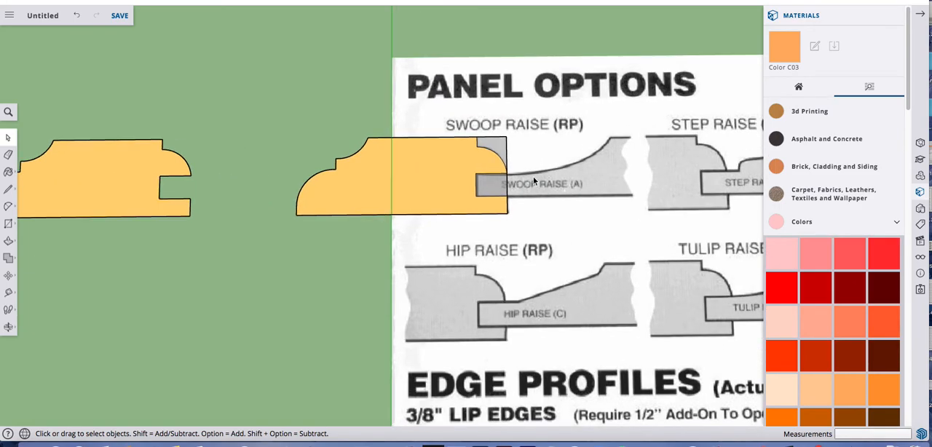
scroll(532, 176, "up", 2)
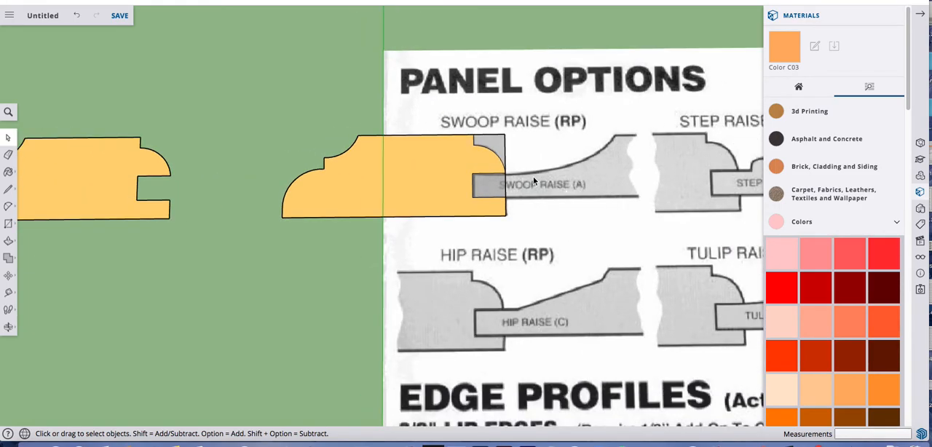
key("r")
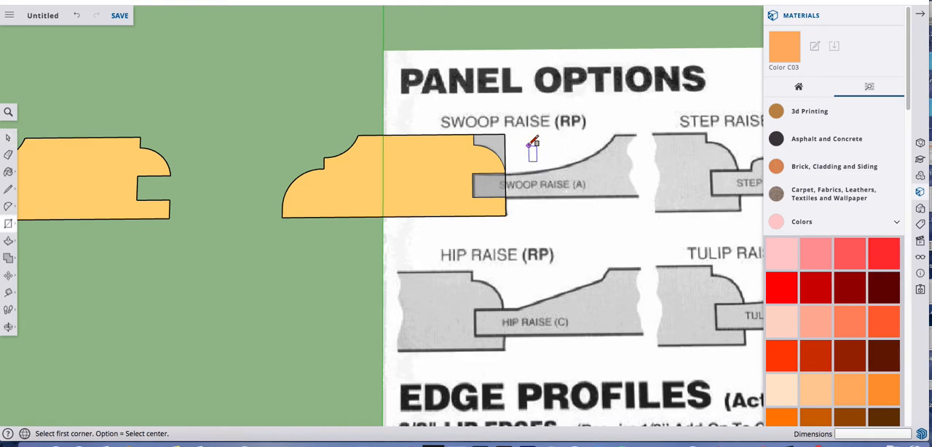
key("t")
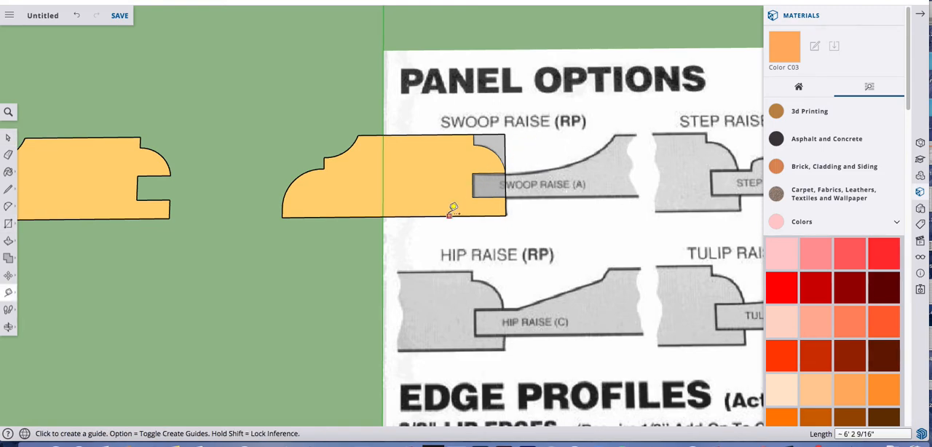
left_click(449, 214)
Draw a rectangle about 4' 4 1/16" by 2' 3 11/16" over the Swoop Raise panel, from the stile's upper corner to the guide line
key("r")
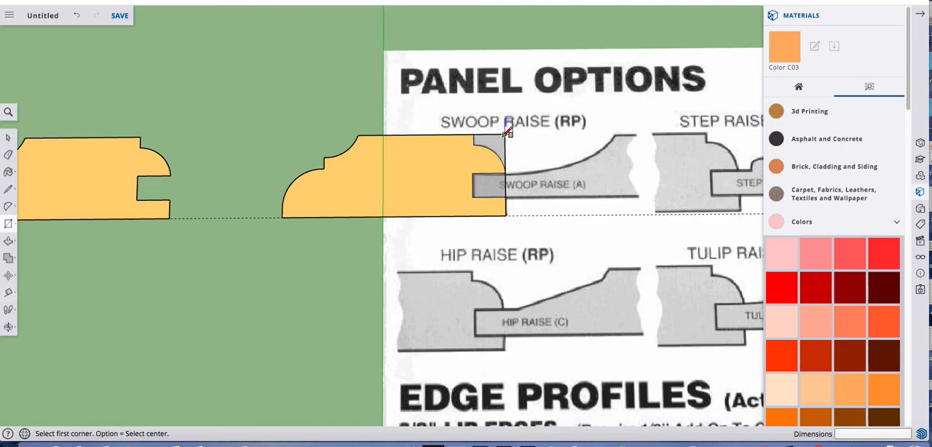
left_click(503, 134)
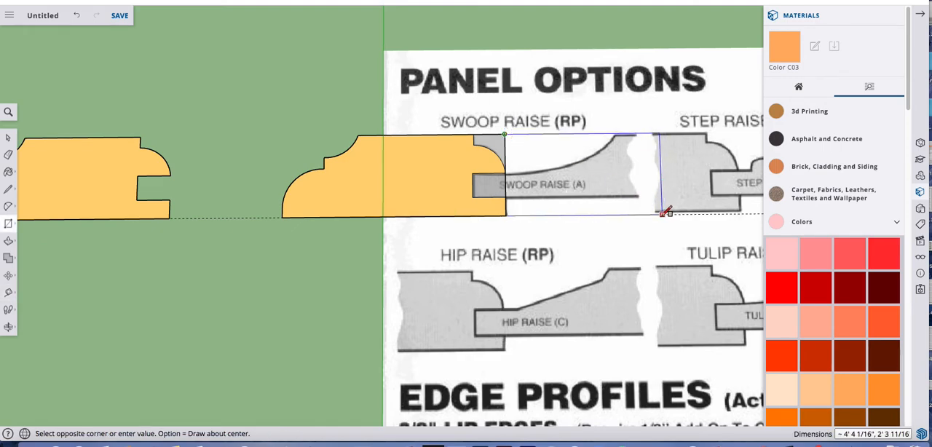
left_click(662, 214)
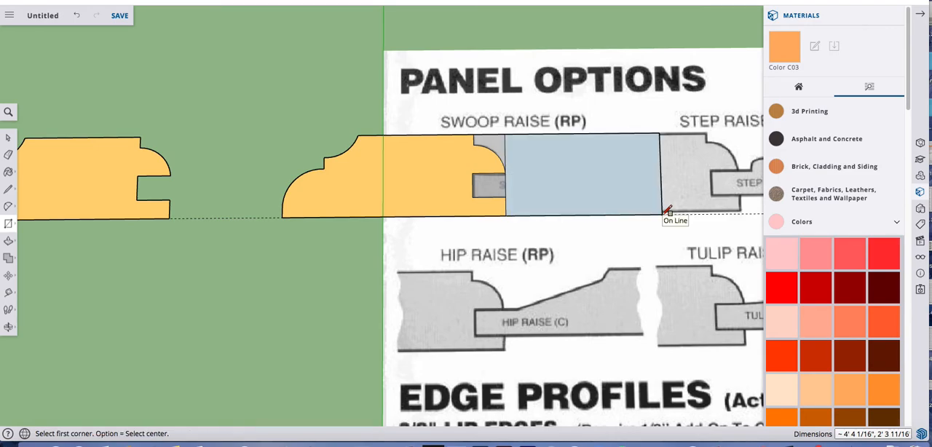
Paint the new rectangle over the Swoop Raise panel with the model's Translucent Glass Gray material
key("b")
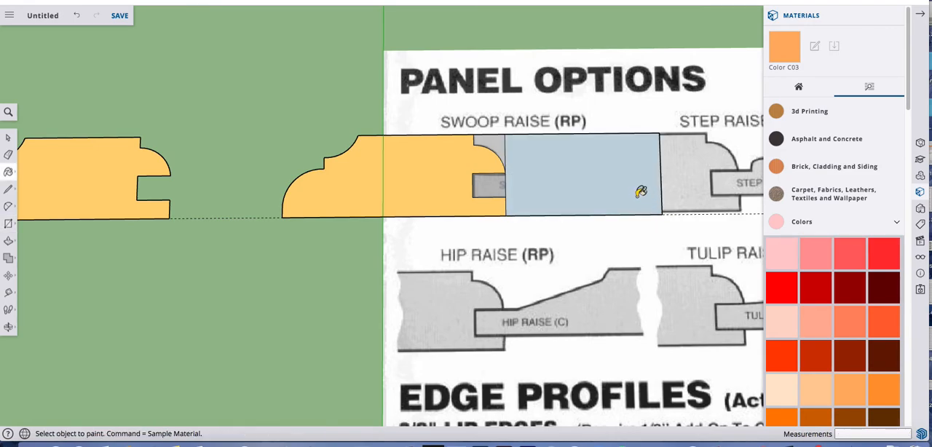
left_click(798, 87)
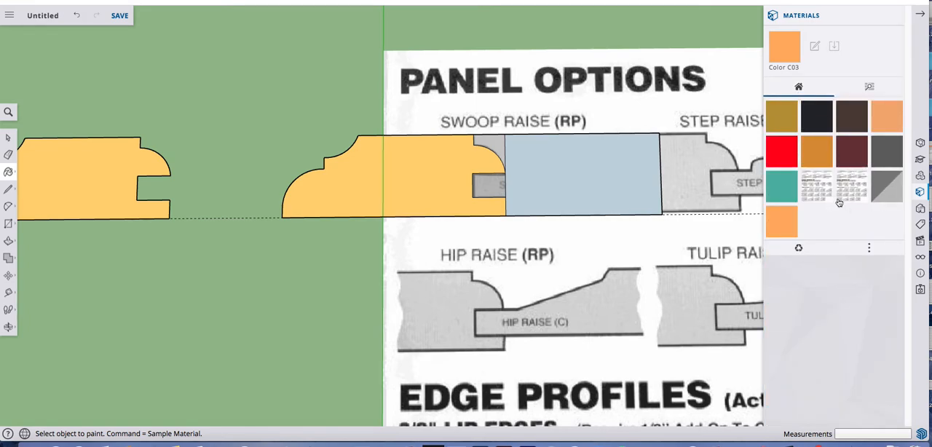
left_click(886, 186)
left_click(626, 162)
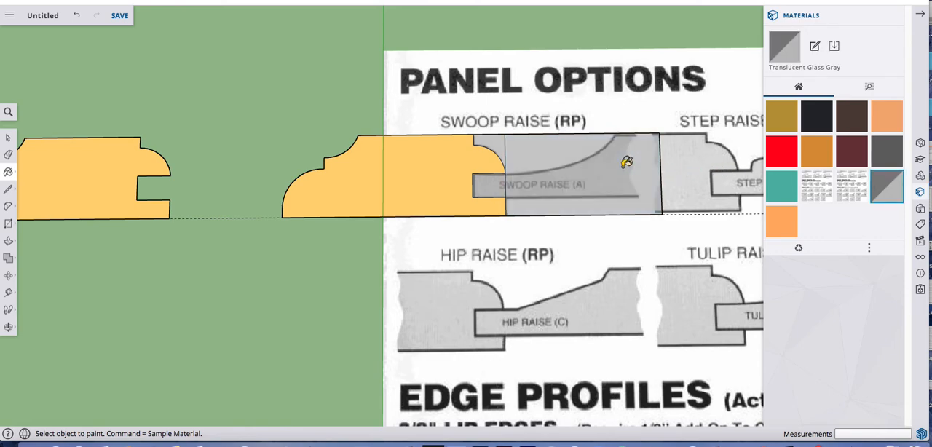
key("space")
Erase the short edge separating the slot rectangle from the rectangle over the Swoop Raise panel
scroll(498, 186, "up", 4)
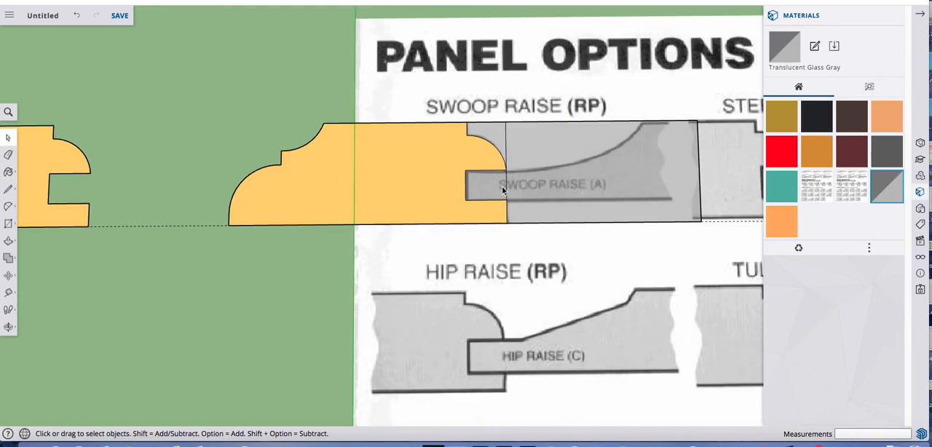
key("e")
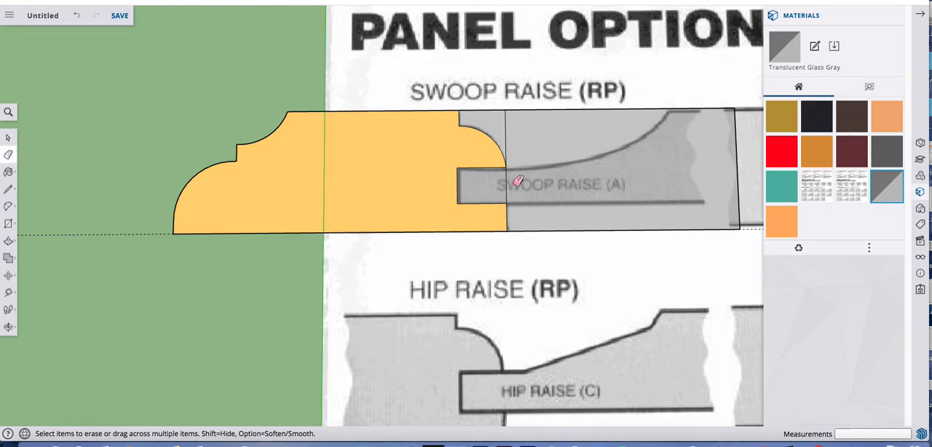
left_click_drag(516, 182, 517, 187)
key("space")
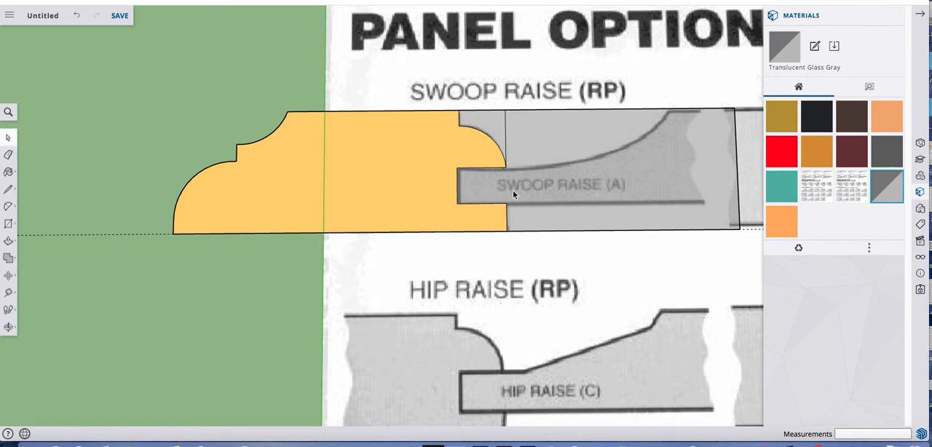
Trace the Swoop Raise panel's curved top with an arc of about 4 3/8" bulge, from the stile's rounded corner to the rectangle's upper edge
key("a")
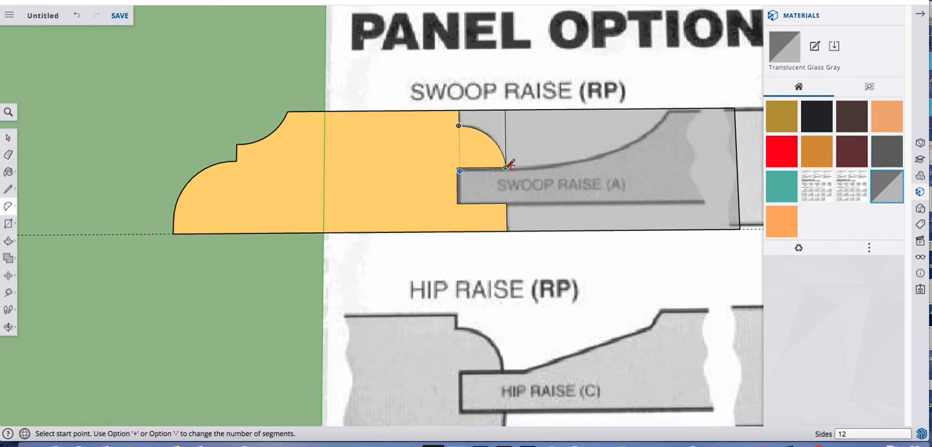
left_click(505, 166)
left_click(669, 109)
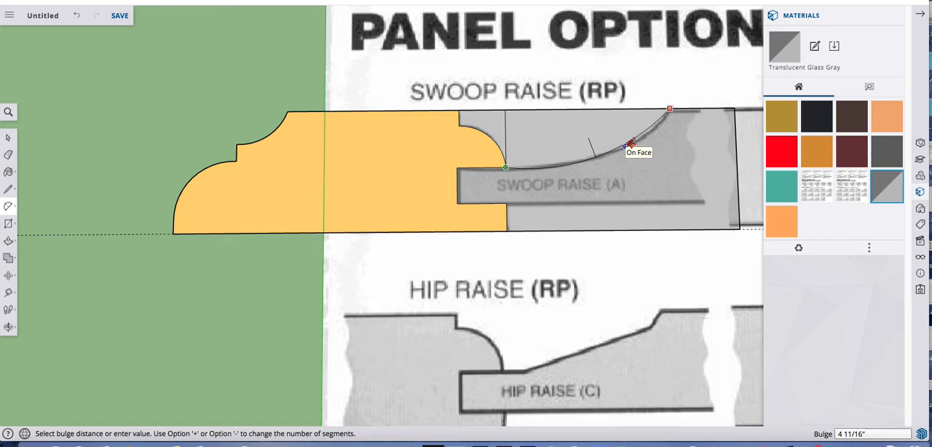
left_click(628, 142)
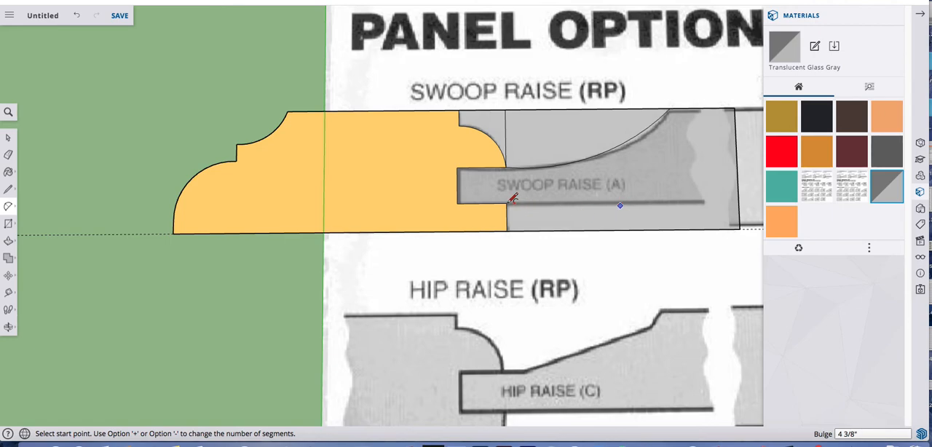
Draw a line about 4' 4 1/16" long along the panel's underside, from the slot's lower corner to the rectangle's far edge
key("l")
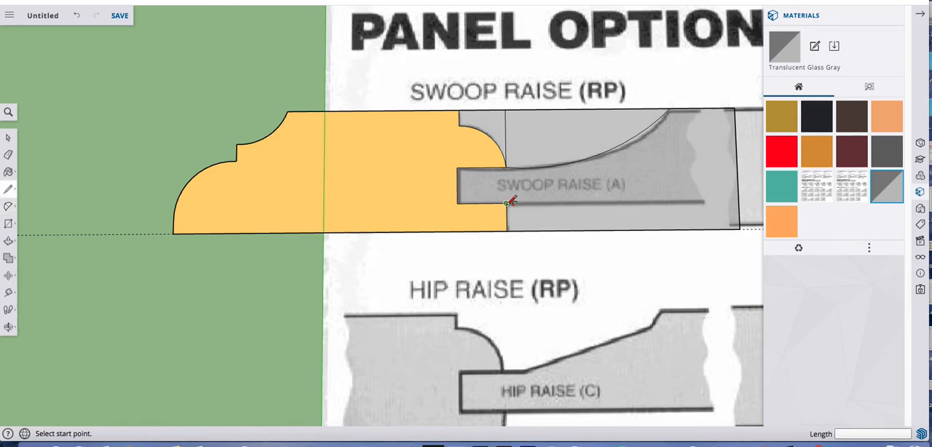
left_click(506, 203)
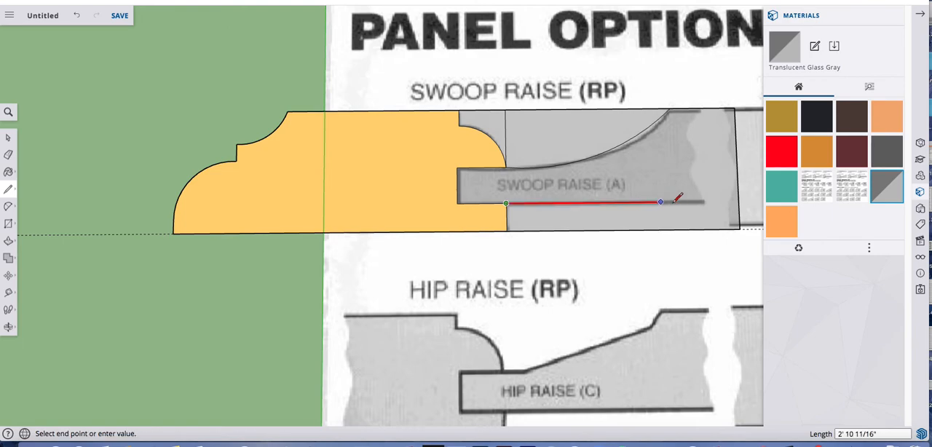
left_click(738, 201)
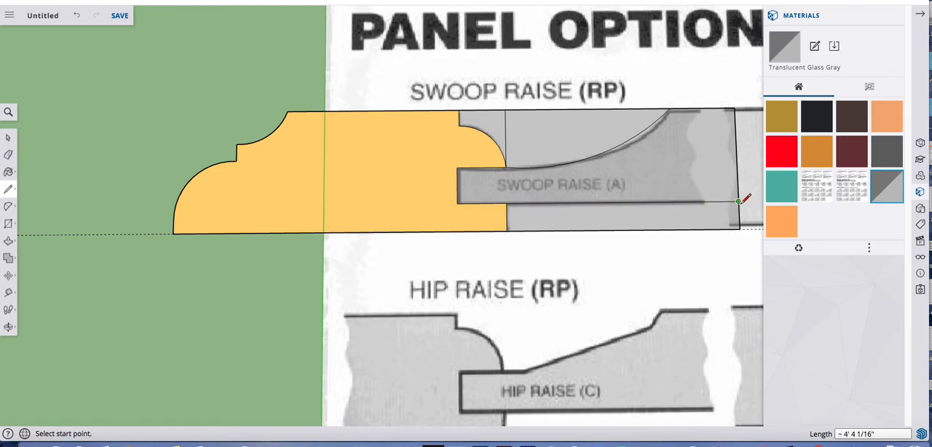
Copy the traced Swoop Raise panel face into the empty area below the separated frame profile
key("space")
left_click(686, 169)
scroll(687, 169, "down", 3)
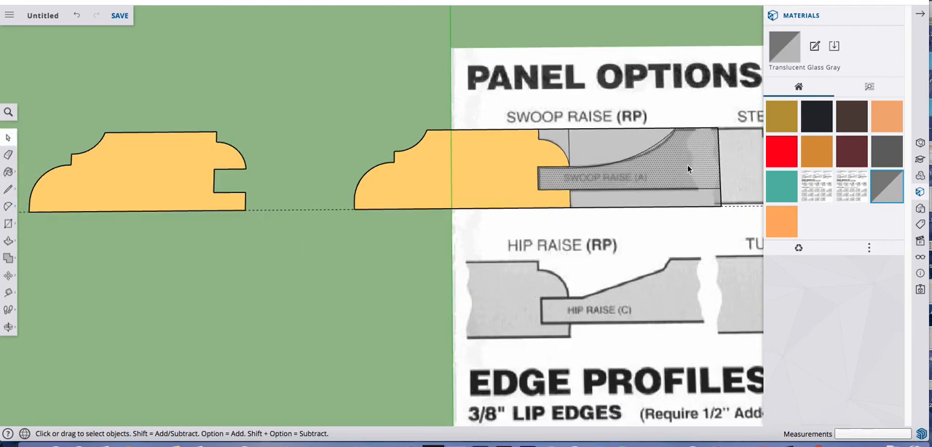
scroll(687, 164, "down", 3)
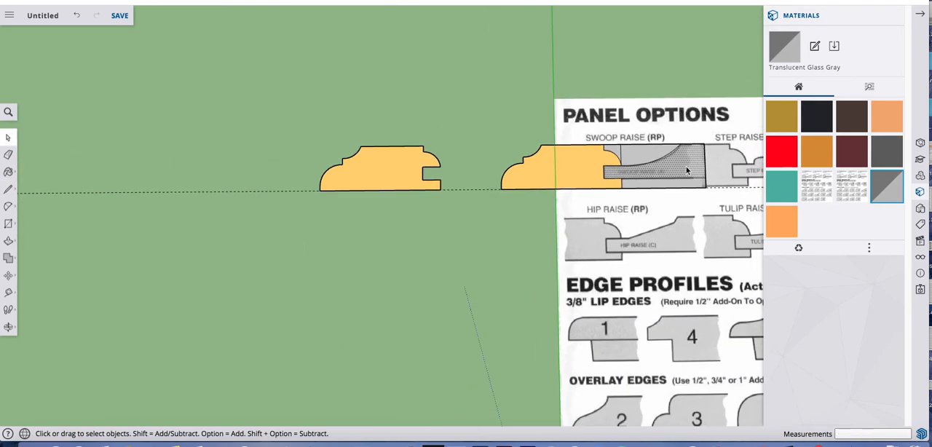
key("m")
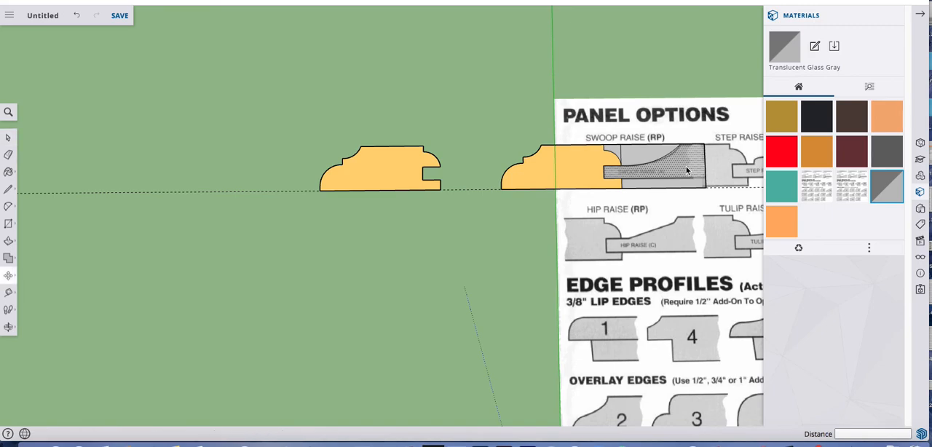
key("alt")
left_click(458, 259)
Paint the copied panel profile with the model's TG_skin material and clear the selection
key("b")
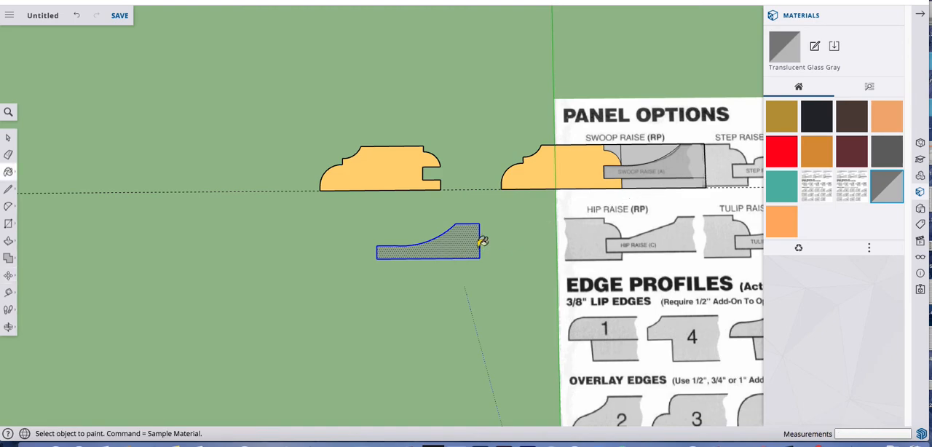
left_click(817, 151)
left_click(459, 245)
key("space")
left_click(453, 143)
Move the separate frame profile about 26' 4 7/8" along the red axis, away from the reference sheet
scroll(472, 207, "down", 4)
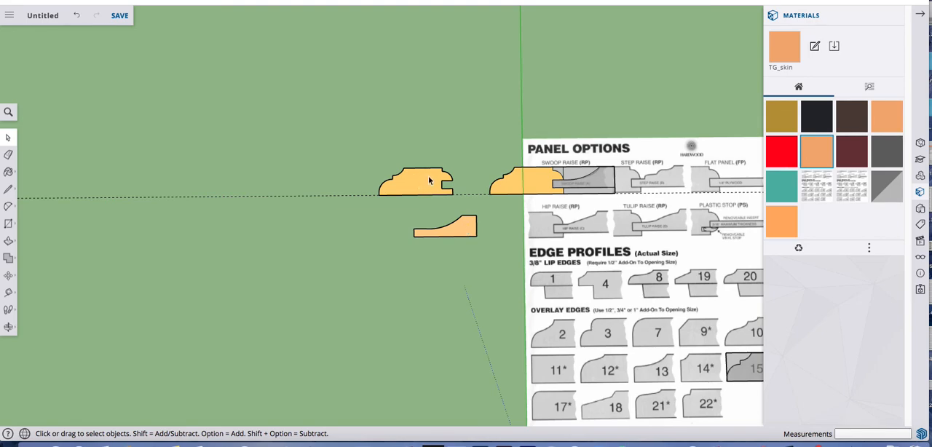
scroll(428, 204, "down", 5)
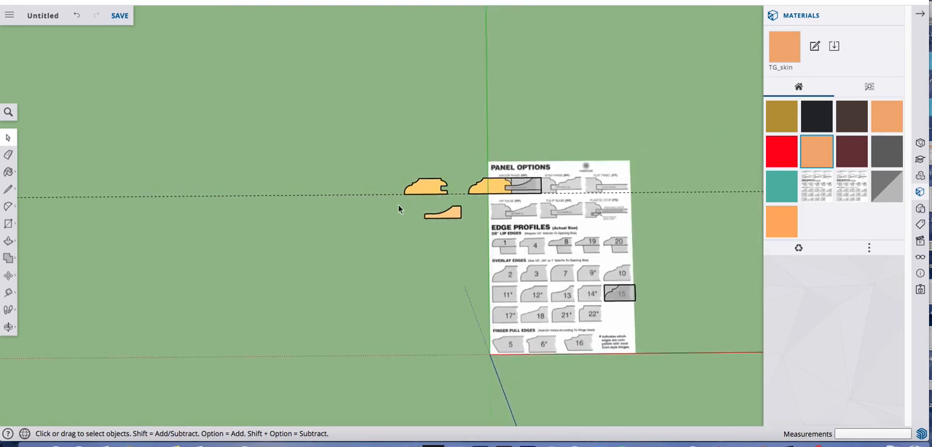
scroll(419, 198, "up", 3)
left_click(430, 186)
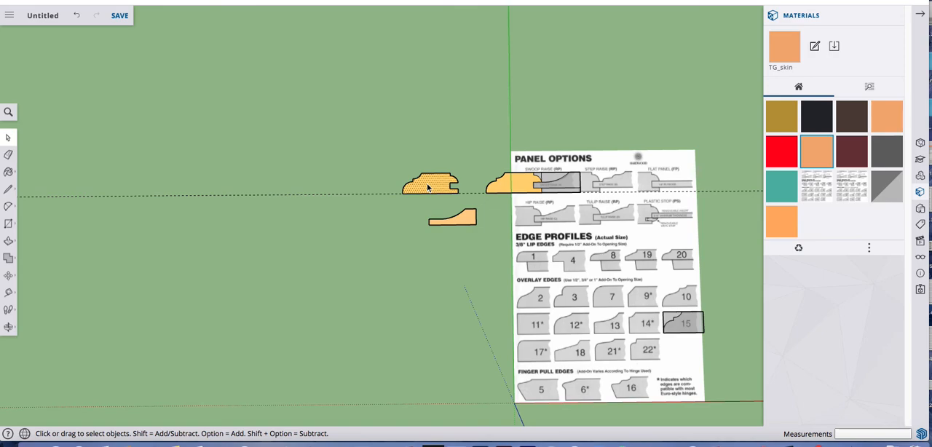
key("m")
left_click(428, 186)
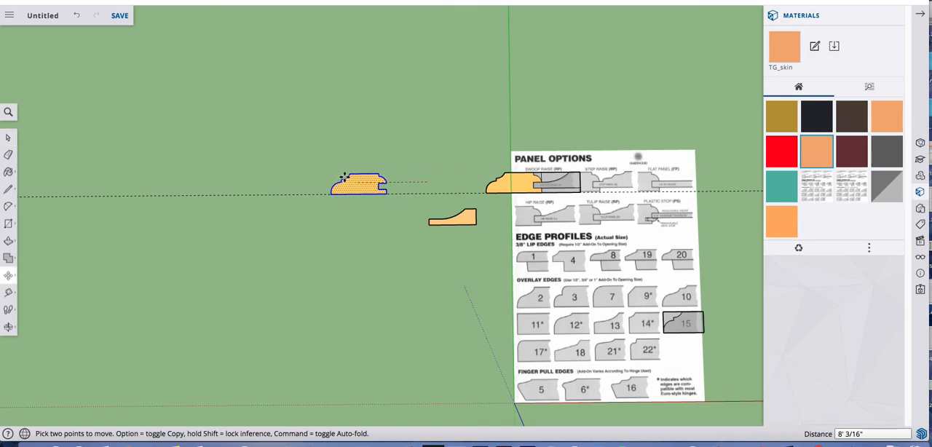
left_click(190, 184)
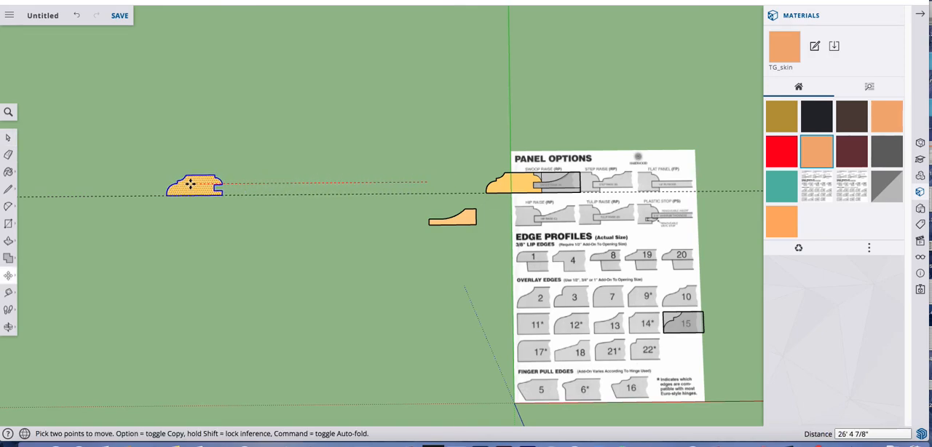
key("space")
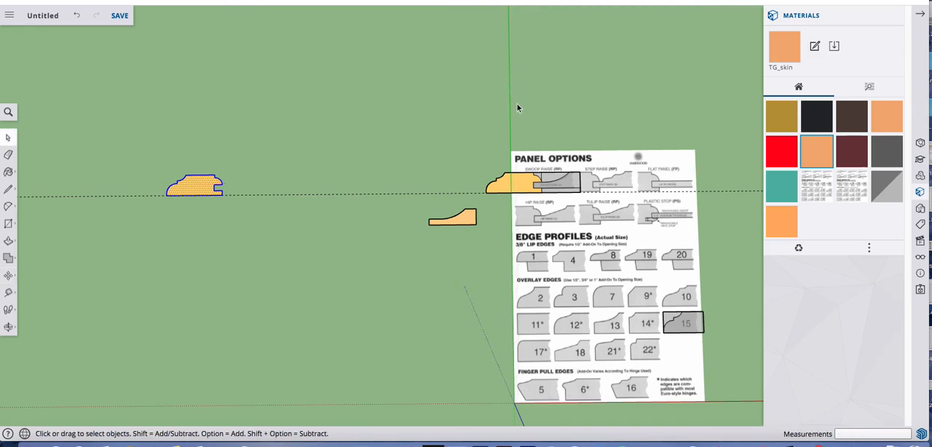
Place a guide line parallel to the green axis, about 38' 6 9/16" away, through the moved frame profile's lower outer corner
key("t")
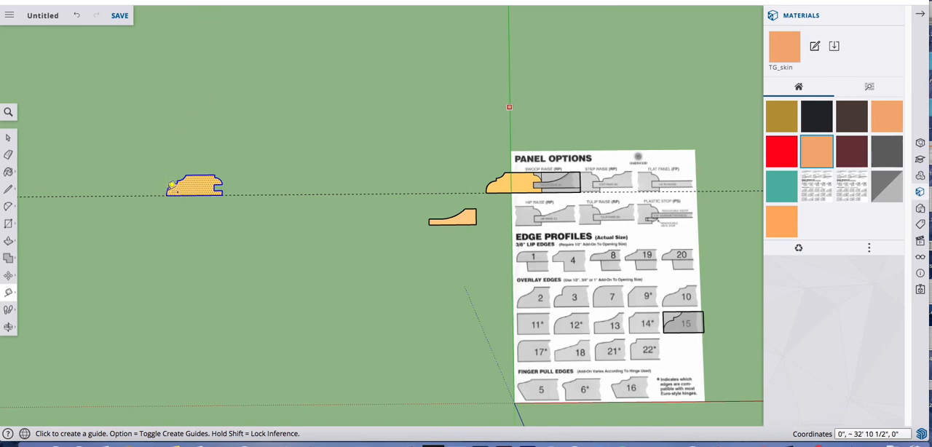
left_click(509, 107)
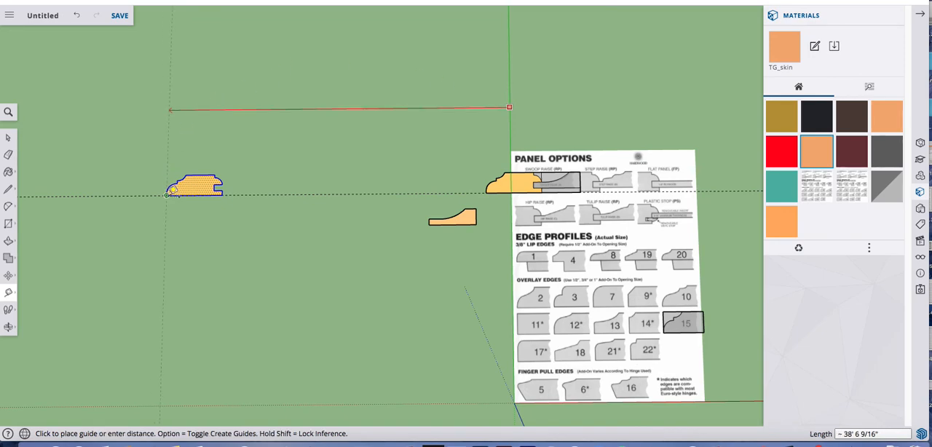
left_click(169, 193)
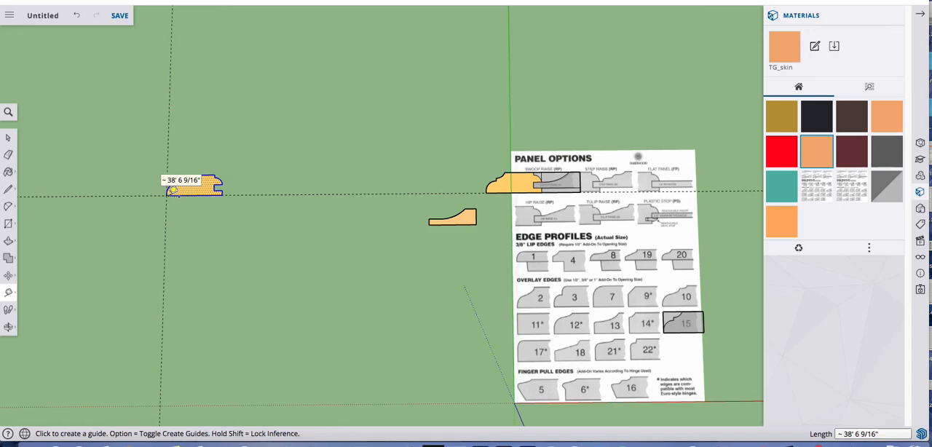
key("space")
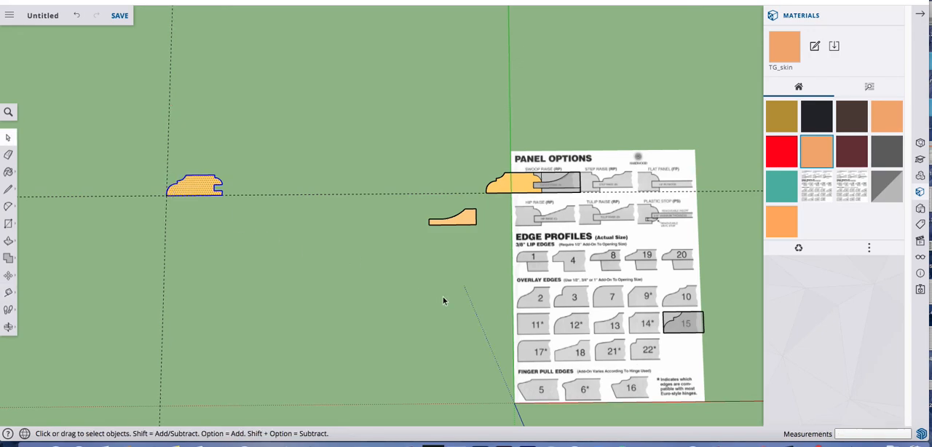
Draw an upright rectangle about 13' 1/8" by 22' 9 7/16", starting on the new guide line behind the frame profile
scroll(444, 296, "down", 3)
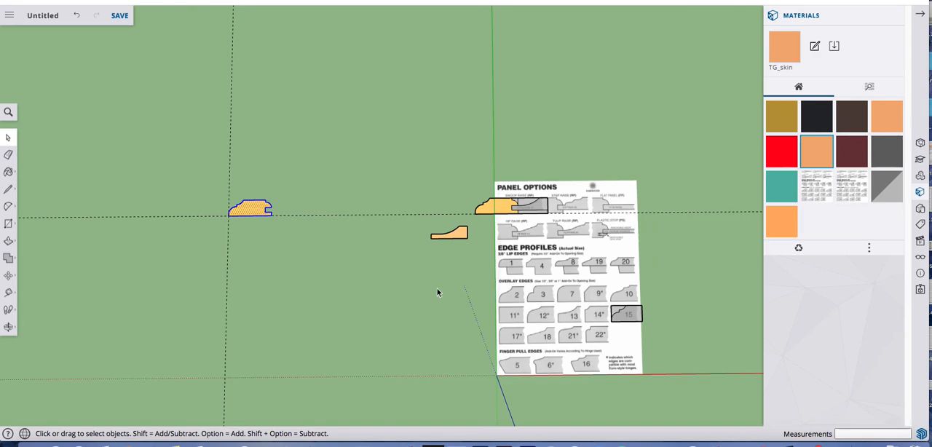
key("o")
left_click_drag(349, 303, 384, 54)
key("space")
key("r")
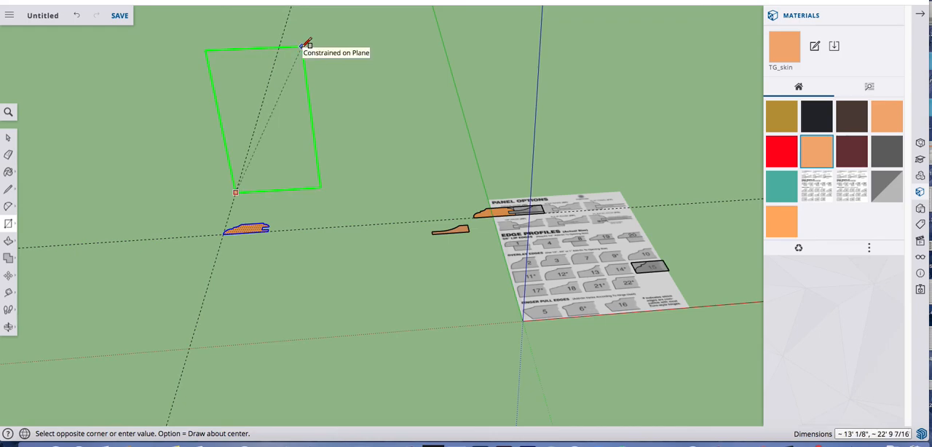
left_click(304, 45)
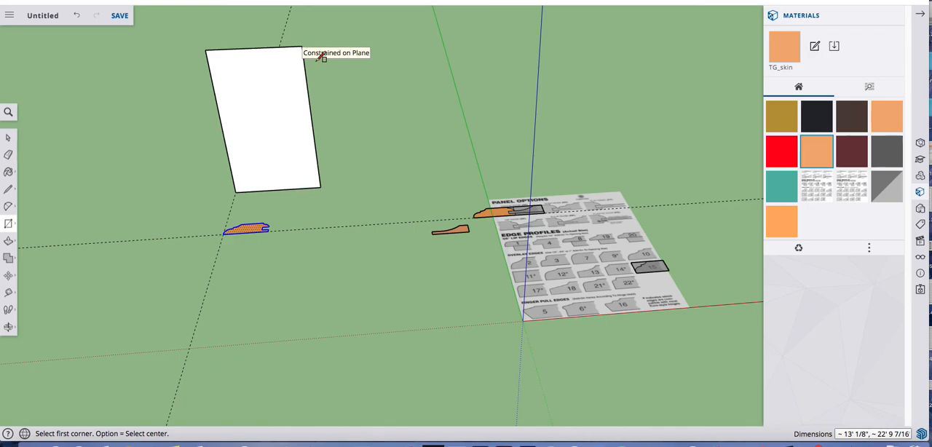
key("space")
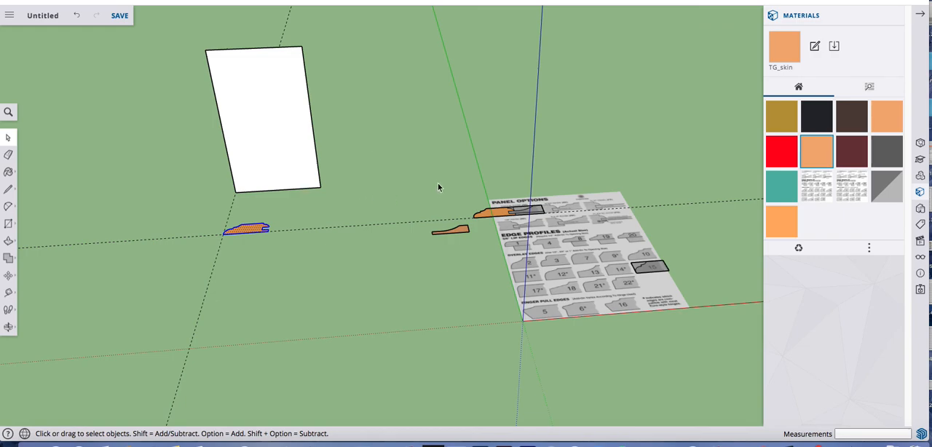
Rescale the entire model by setting the height of the frame profile's slot to .25 with the Tape Measure
scroll(438, 183, "down", 2)
key("o")
left_click_drag(368, 210, 388, 252)
scroll(312, 143, "up", 5)
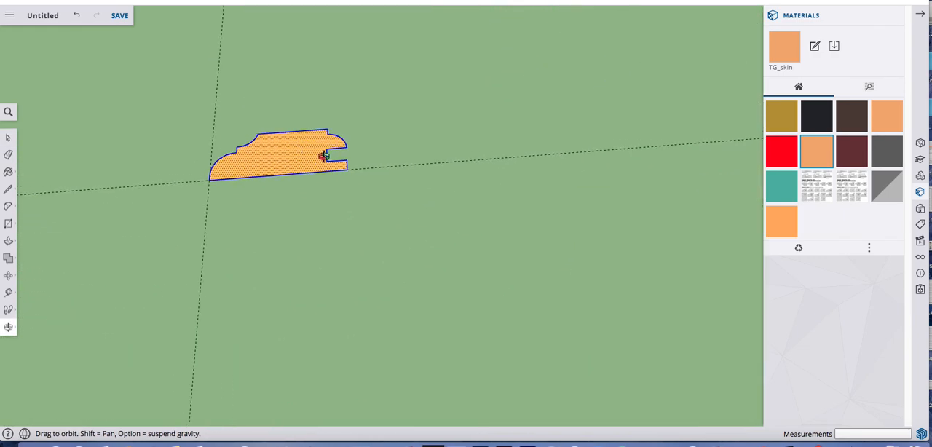
key("space")
left_click(364, 121)
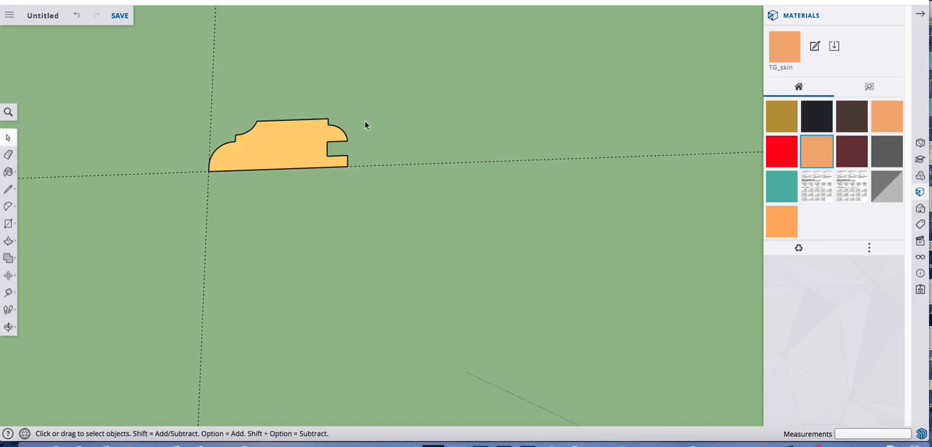
scroll(288, 139, "up", 1)
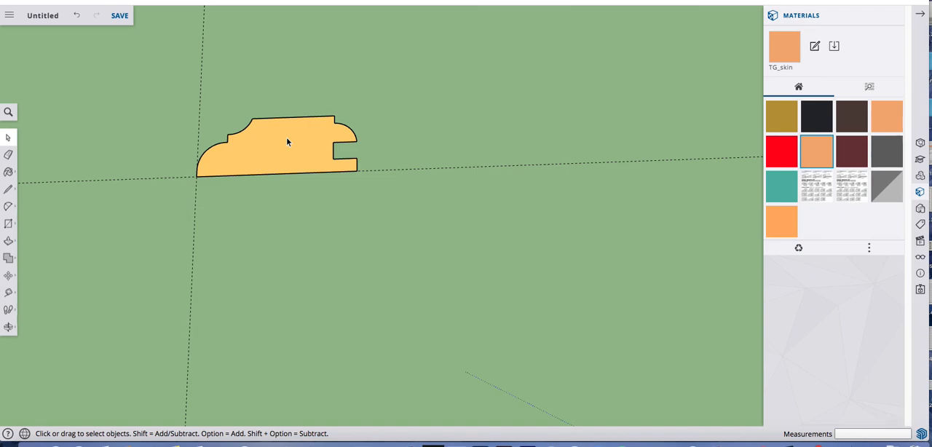
scroll(290, 146, "up", 1)
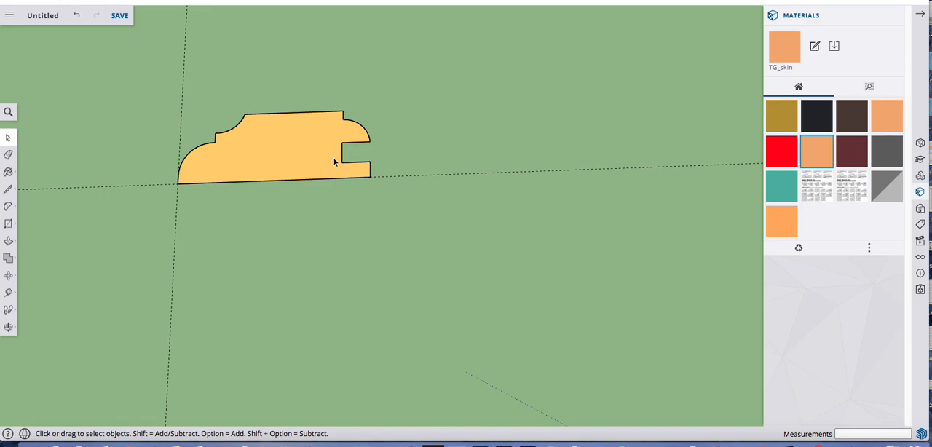
key("t")
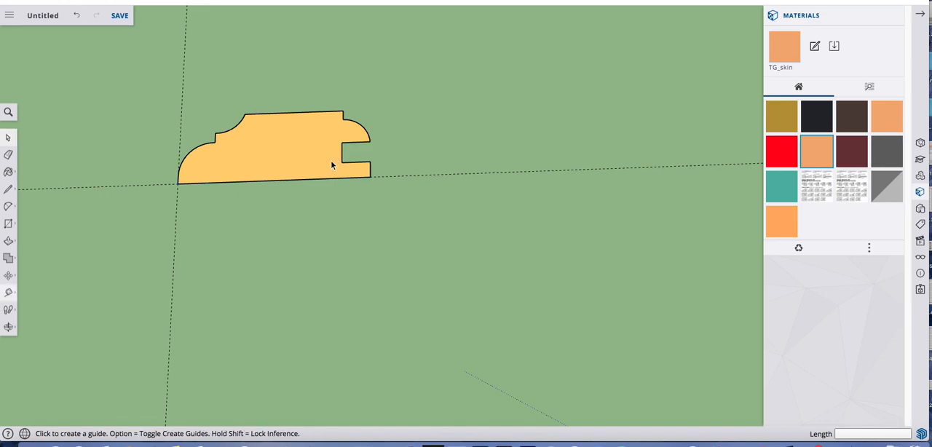
left_click(341, 142)
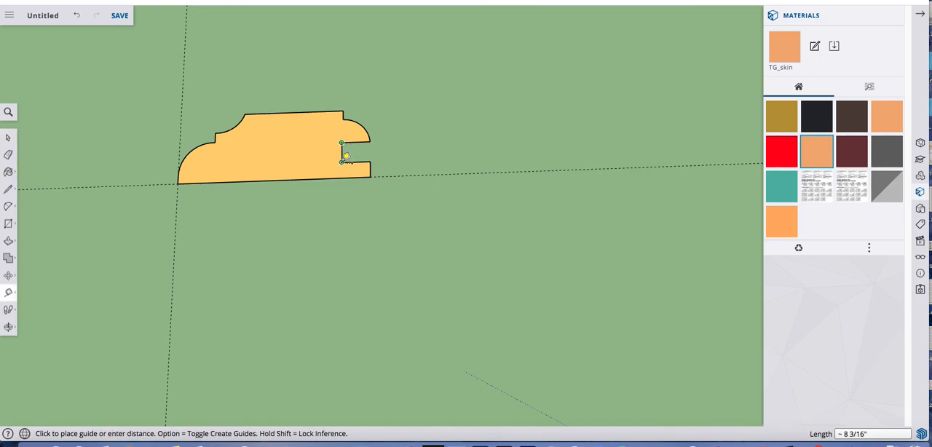
left_click(345, 156)
type(".25")
key("Return")
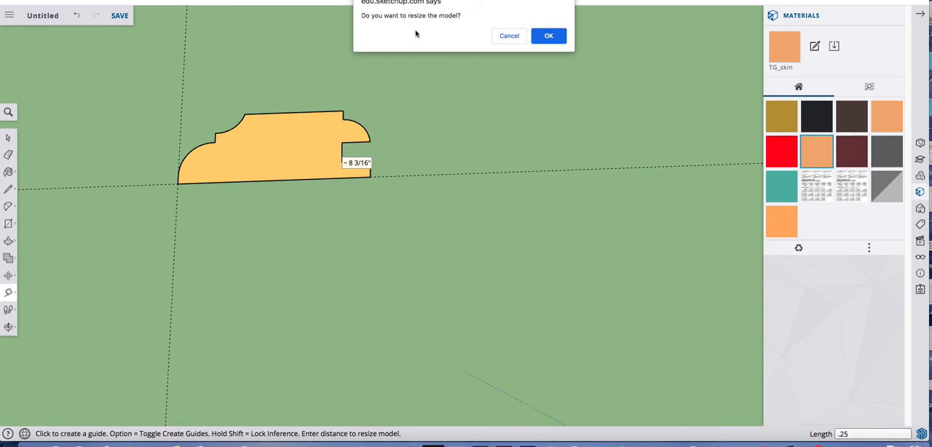
left_click(554, 38)
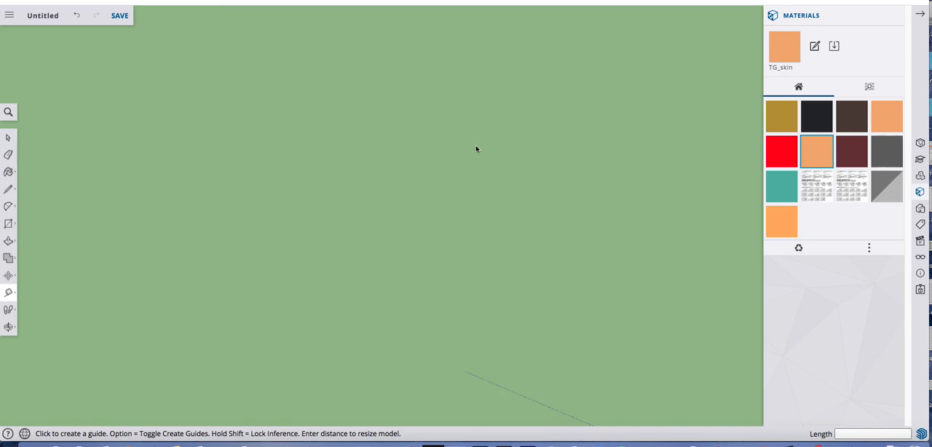
scroll(476, 149, "down", 5)
scroll(476, 149, "down", 3)
key("o")
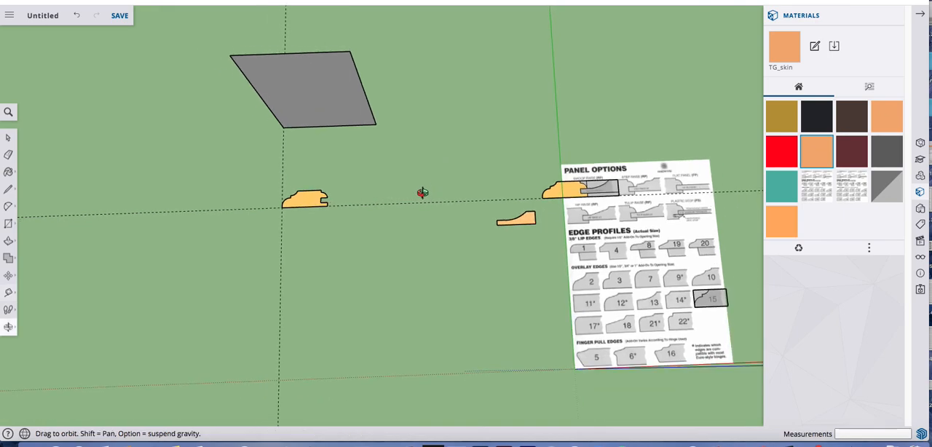
left_click_drag(422, 193, 415, 106)
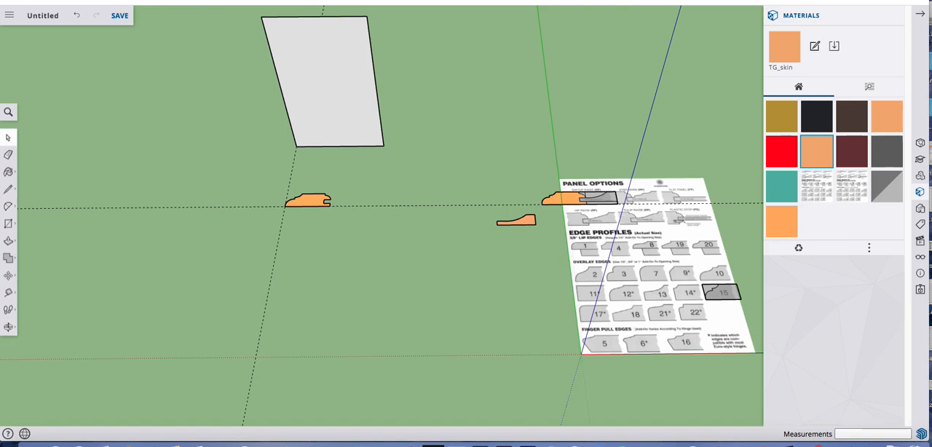
key("space")
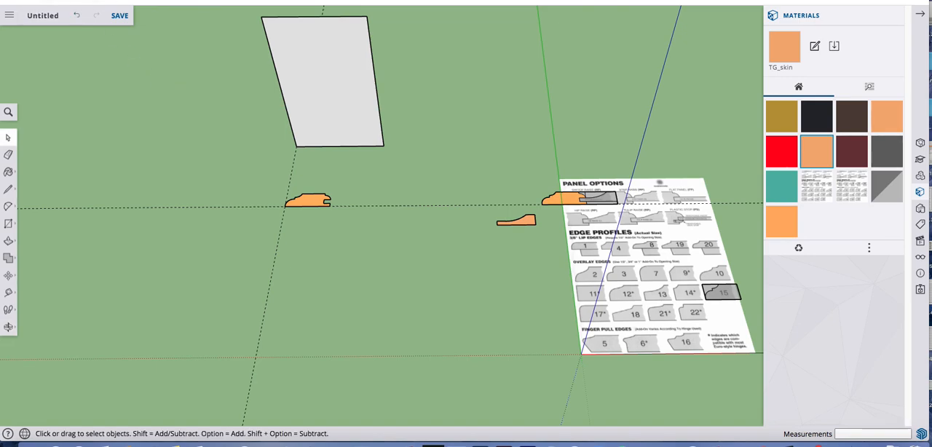